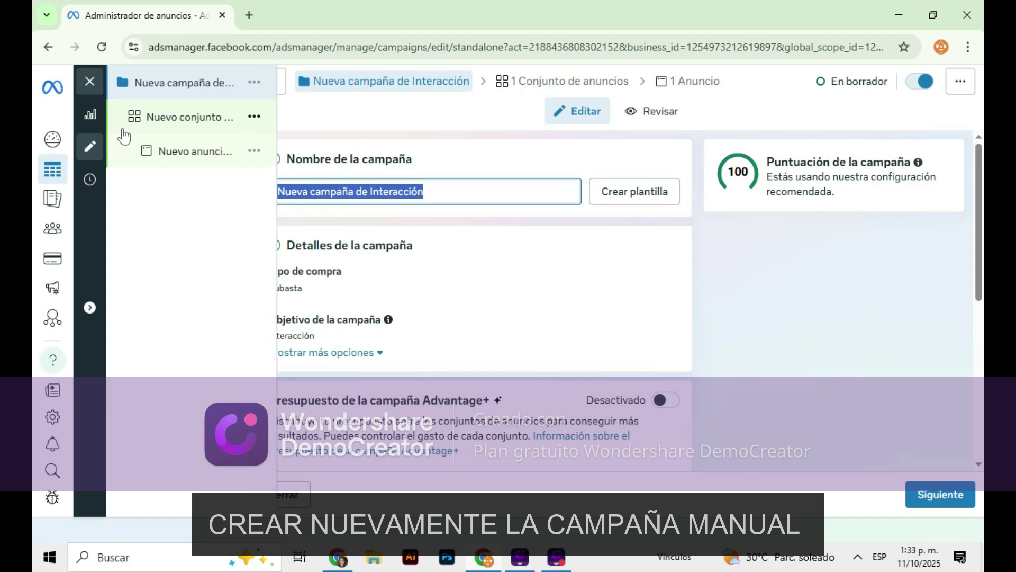
Rename the campaign to 'CAMPAÑA DE MENSAJES POR WHATSAPP' and select the name for copying
{"action": "type", "text": "CAMPAÑA DE MENSAJES POR DM"}
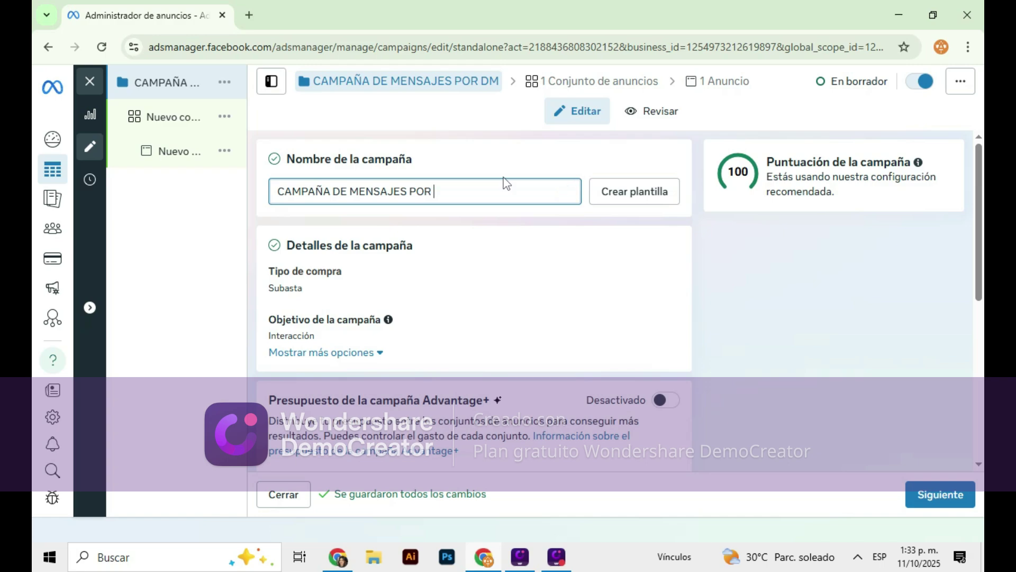
{"action": "type", "text": "WHATSAPP"}
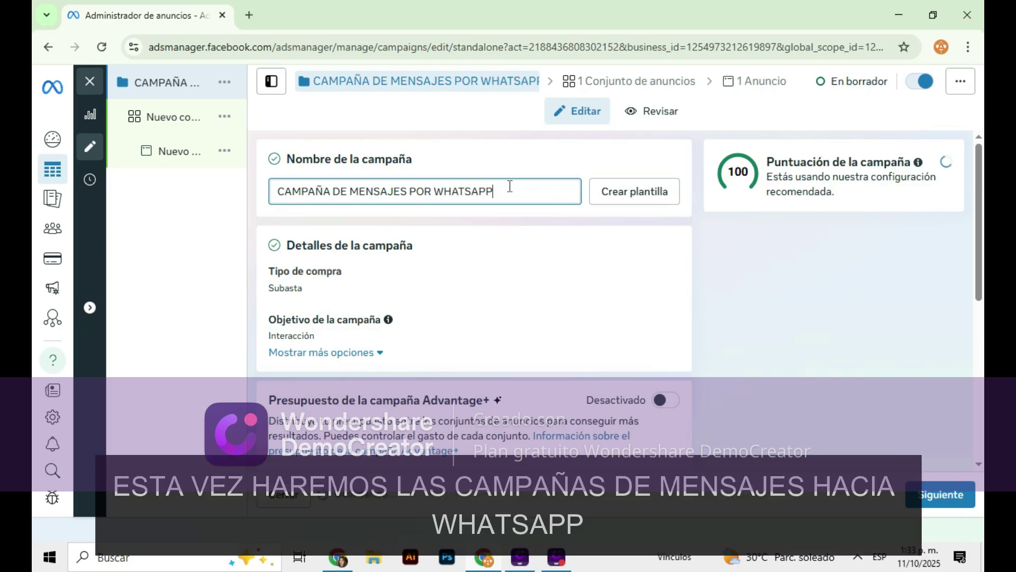
{"action": "key", "text": "ctrl+a"}
{"action": "key", "text": "ctrl+c"}
Paste 'CAMPAÑA DE MENSAJES POR WHATSAPP' as the name of both the ad set and the ad
{"action": "left_click", "coordinate": [194, 128]}
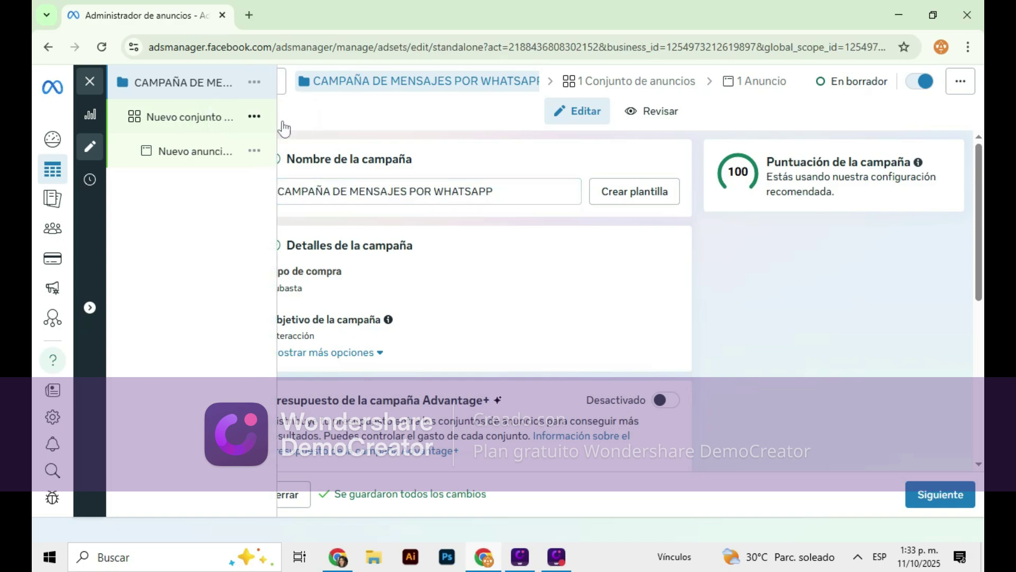
{"action": "triple_click", "coordinate": [407, 189]}
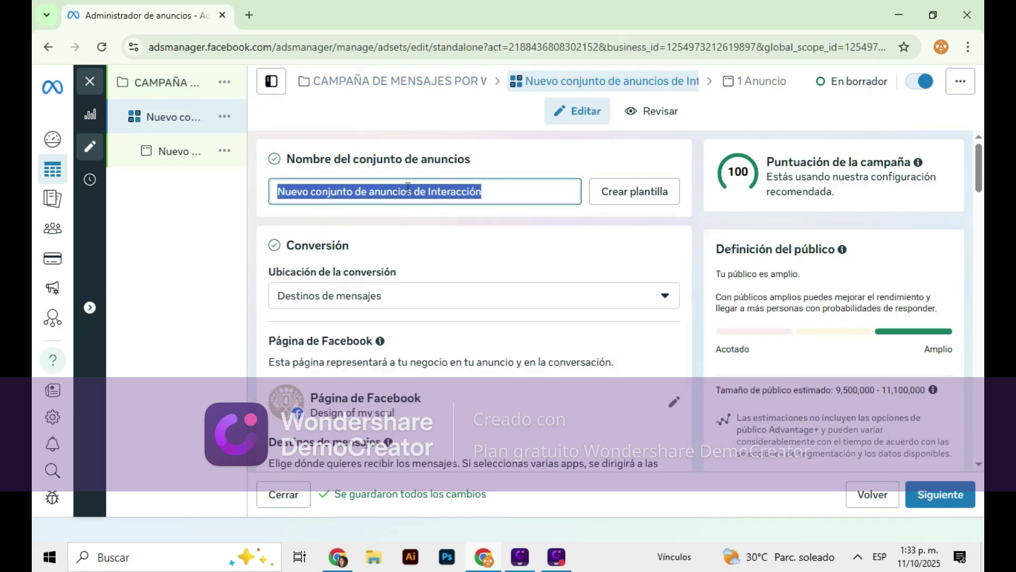
{"action": "key", "text": "ctrl+v"}
{"action": "left_click", "coordinate": [186, 151]}
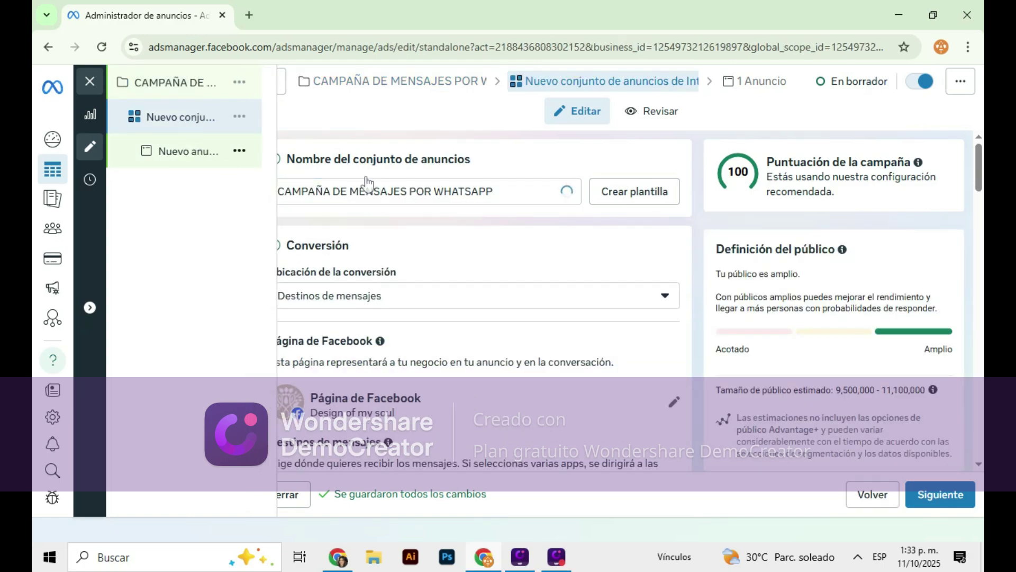
{"action": "triple_click", "coordinate": [363, 192]}
{"action": "key", "text": "ctrl+v"}
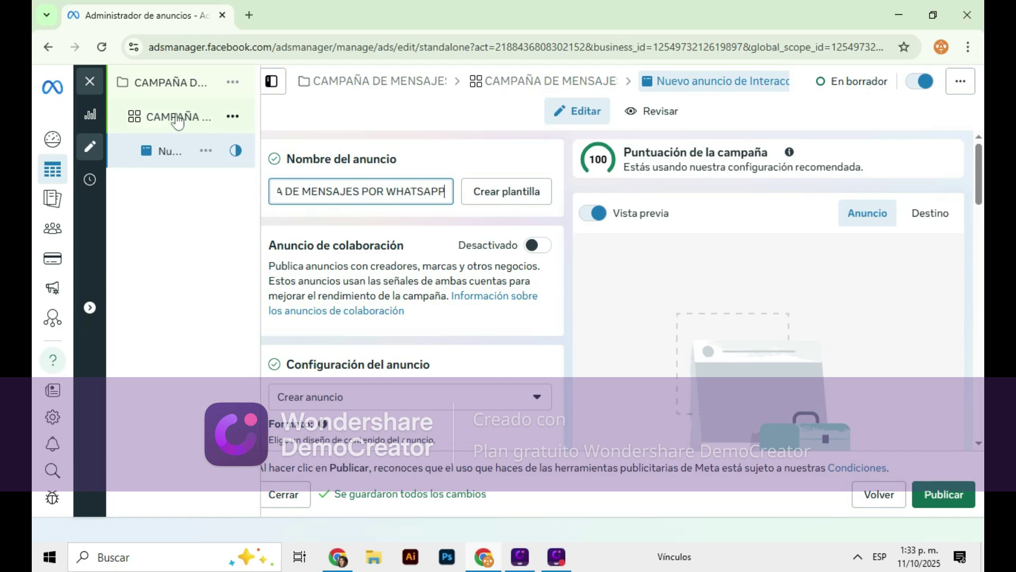
Return to the campaign and continue on to the ad set's settings
{"action": "left_click", "coordinate": [169, 85]}
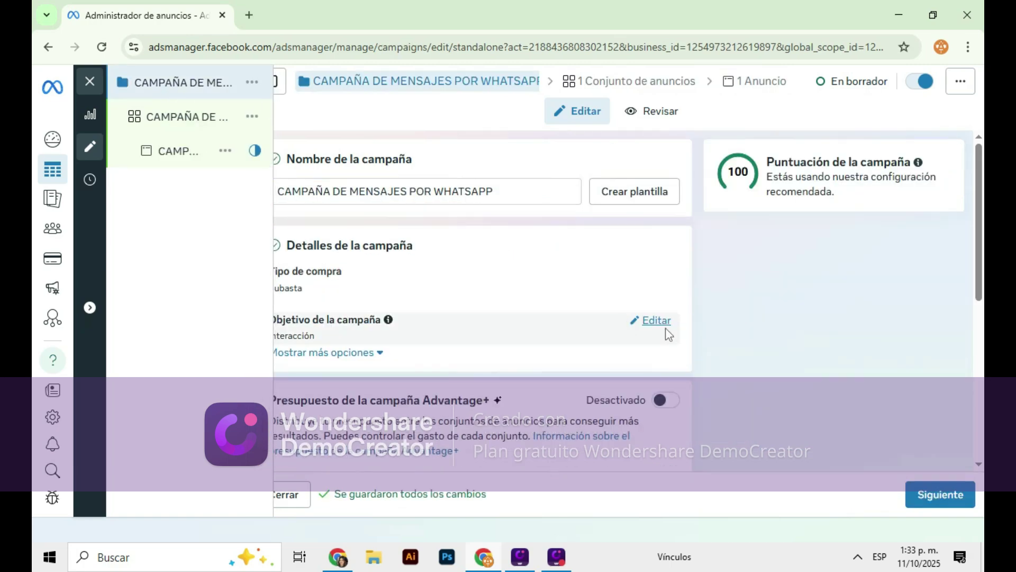
{"action": "scroll", "coordinate": [633, 256], "scroll_direction": "down", "scroll_amount": 6}
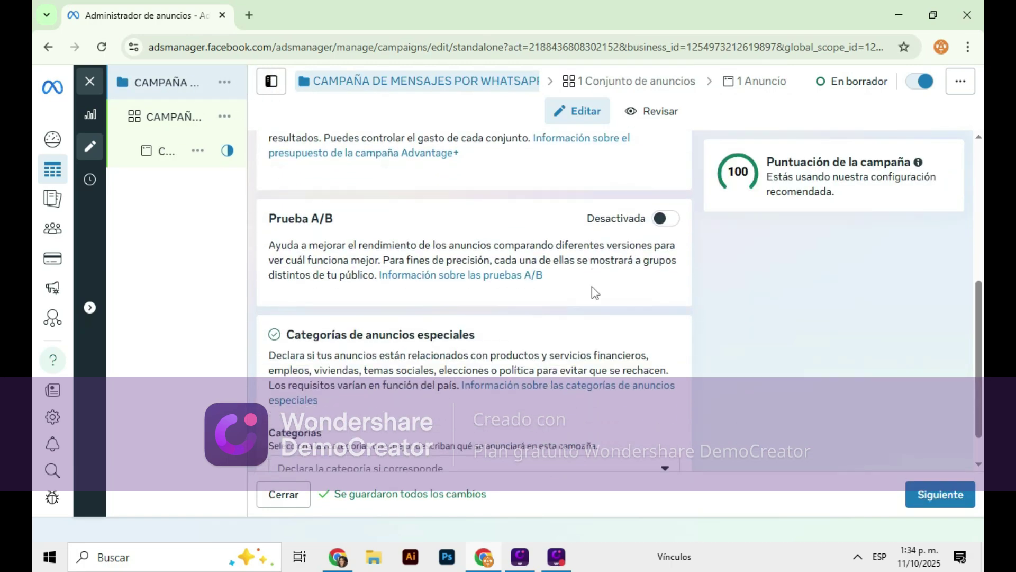
{"action": "left_click", "coordinate": [940, 494]}
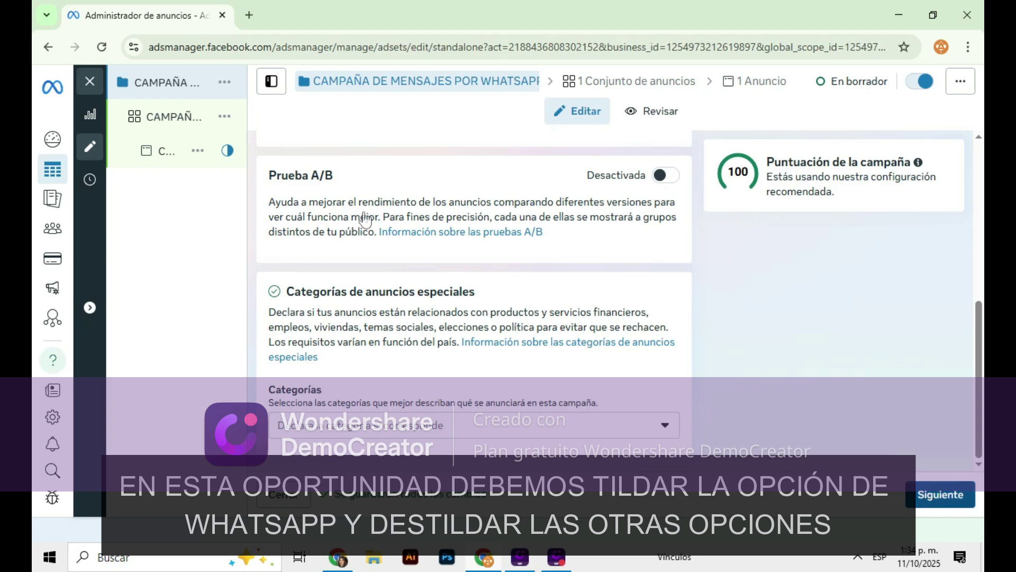
{"action": "scroll", "coordinate": [518, 273], "scroll_direction": "down", "scroll_amount": 4}
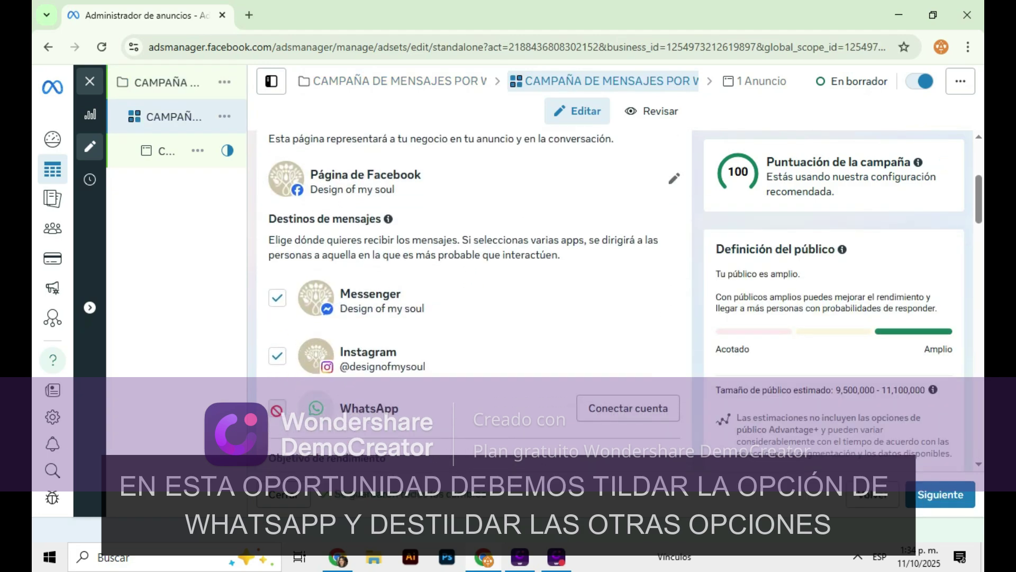
{"action": "scroll", "coordinate": [488, 392], "scroll_direction": "down", "scroll_amount": 1}
Connect a WhatsApp Business phone number with the +58 Venezuela country code as destination
{"action": "left_click", "coordinate": [628, 334]}
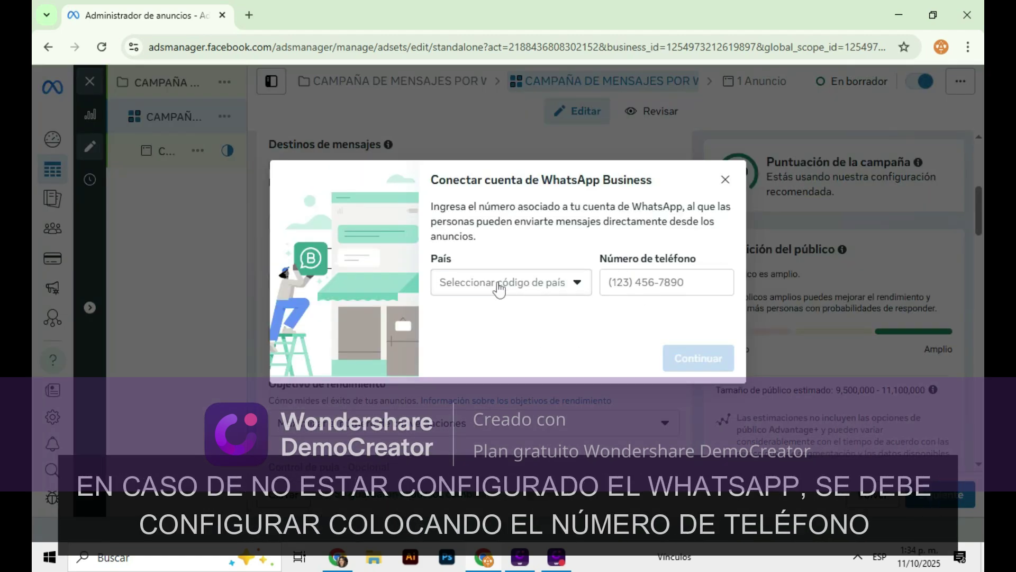
{"action": "left_click", "coordinate": [498, 284]}
{"action": "type", "text": "ve"}
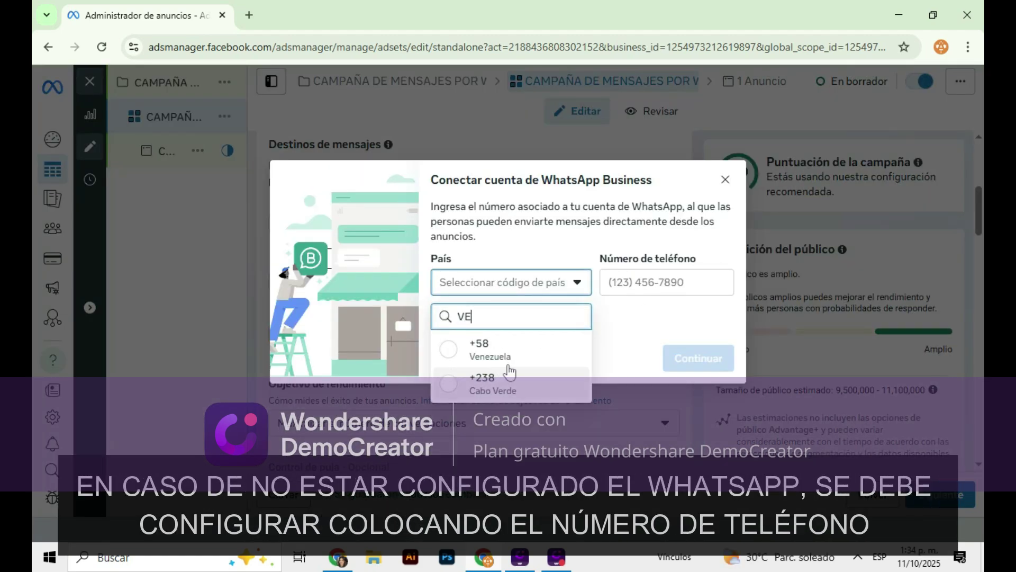
{"action": "left_click", "coordinate": [492, 350]}
{"action": "left_click", "coordinate": [601, 286]}
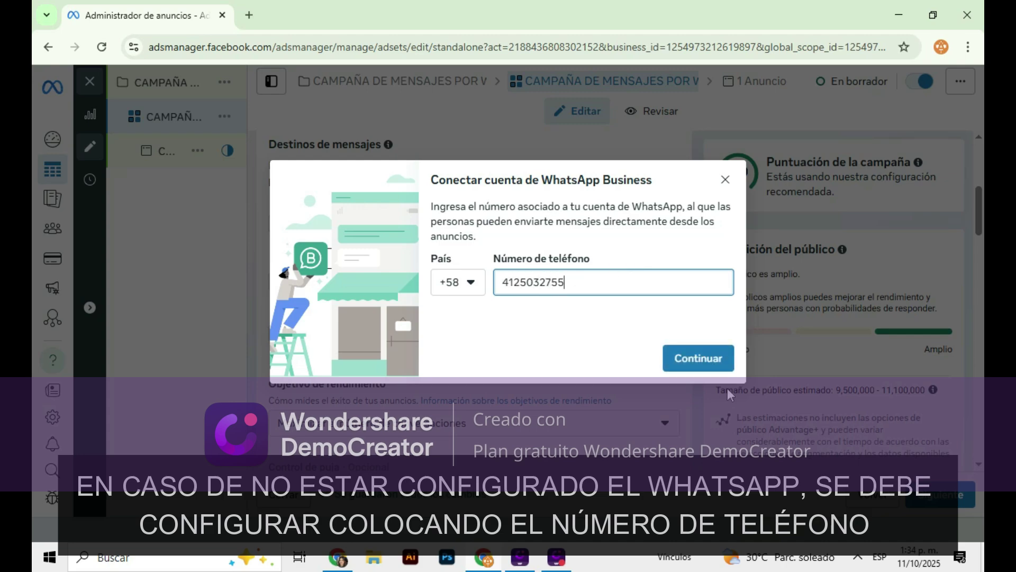
{"action": "left_click", "coordinate": [700, 360]}
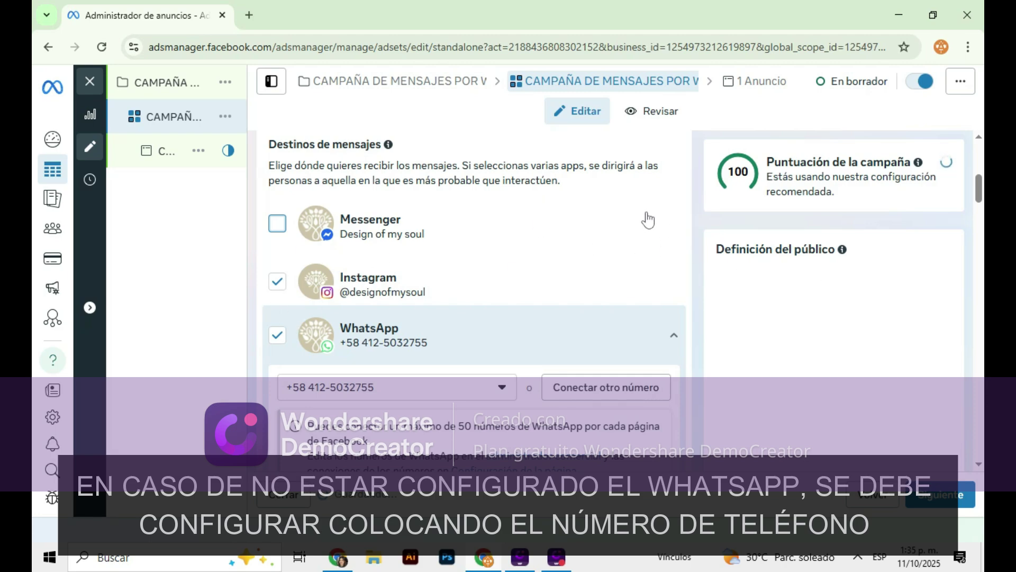
Keep 'Maximizar el número de conversaciones' selected as the ad set's performance goal
{"action": "scroll", "coordinate": [651, 220], "scroll_direction": "down", "scroll_amount": 1}
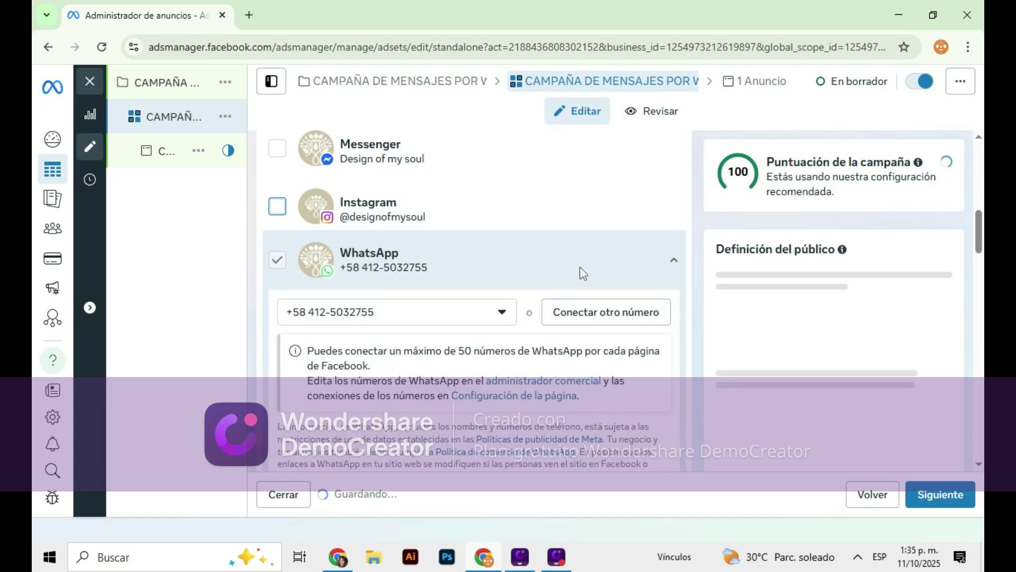
{"action": "scroll", "coordinate": [492, 259], "scroll_direction": "down", "scroll_amount": 4}
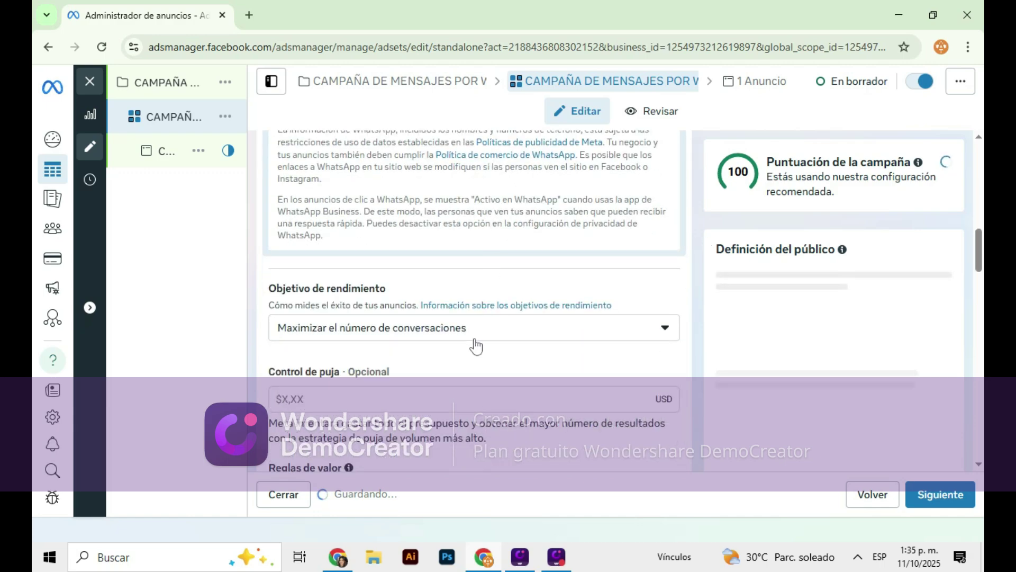
{"action": "left_click", "coordinate": [470, 336]}
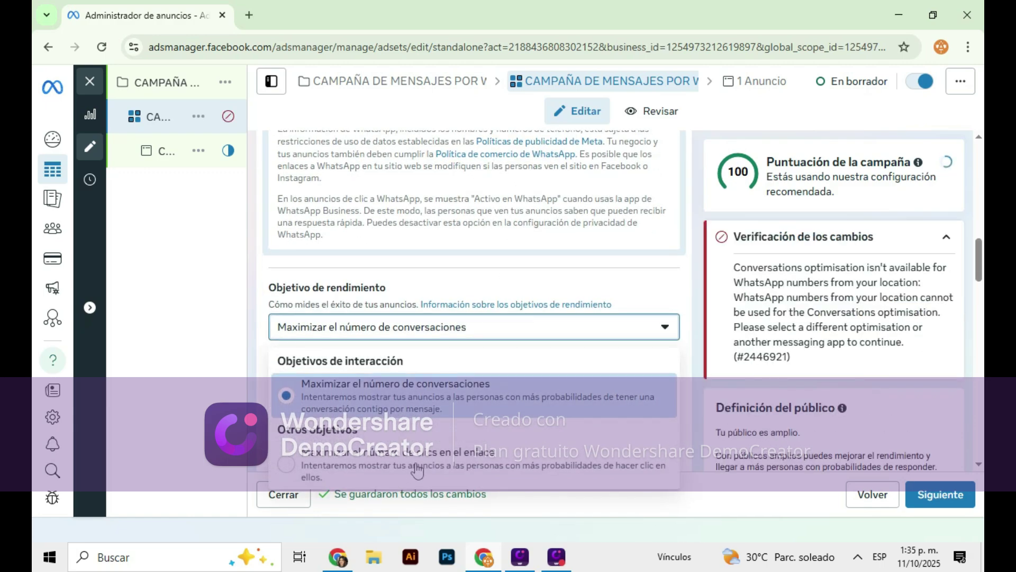
{"action": "scroll", "coordinate": [582, 393], "scroll_direction": "down", "scroll_amount": 1}
{"action": "left_click", "coordinate": [600, 325]}
{"action": "scroll", "coordinate": [582, 325], "scroll_direction": "down", "scroll_amount": 4}
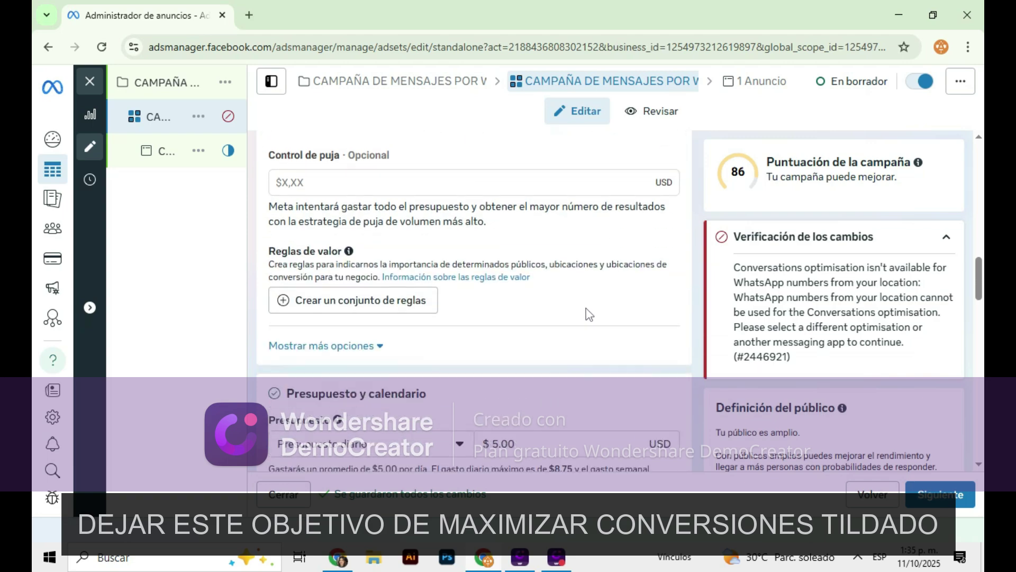
{"action": "scroll", "coordinate": [508, 299], "scroll_direction": "down", "scroll_amount": 1}
{"action": "scroll", "coordinate": [521, 311], "scroll_direction": "down", "scroll_amount": 2}
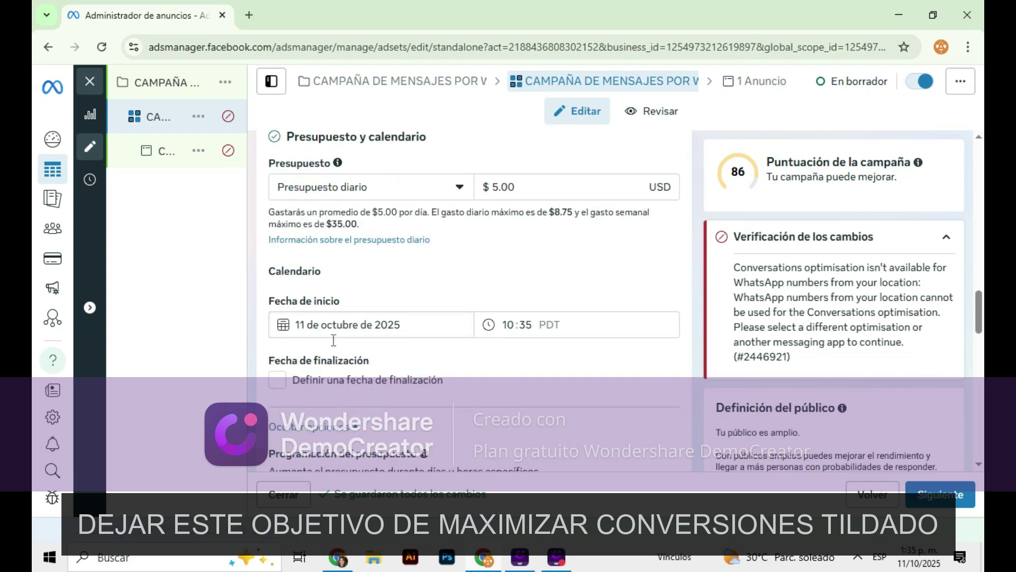
Give the ad set an end date of 16 October 2025
{"action": "left_click", "coordinate": [277, 332]}
{"action": "left_click", "coordinate": [318, 360]}
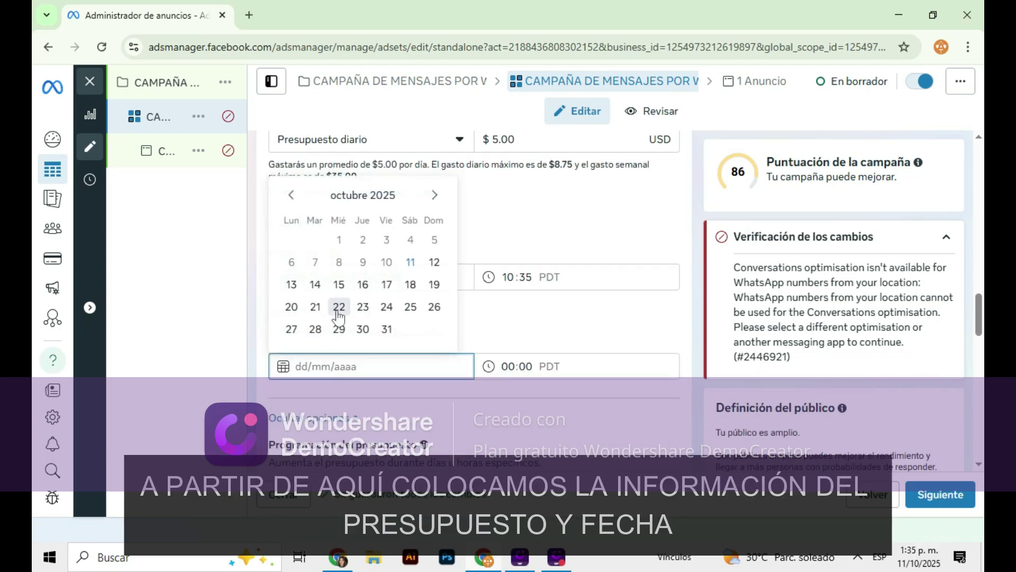
{"action": "left_click", "coordinate": [362, 285]}
Apply the saved audience PUBLICO 1, targeting Maracay
{"action": "scroll", "coordinate": [548, 329], "scroll_direction": "down", "scroll_amount": 9}
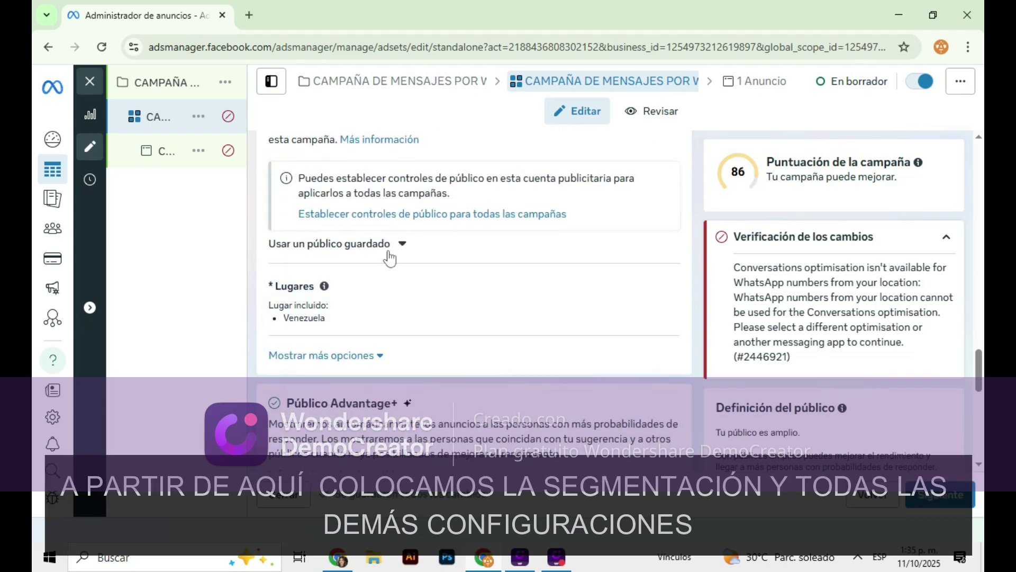
{"action": "left_click", "coordinate": [390, 249]}
{"action": "left_click", "coordinate": [329, 312]}
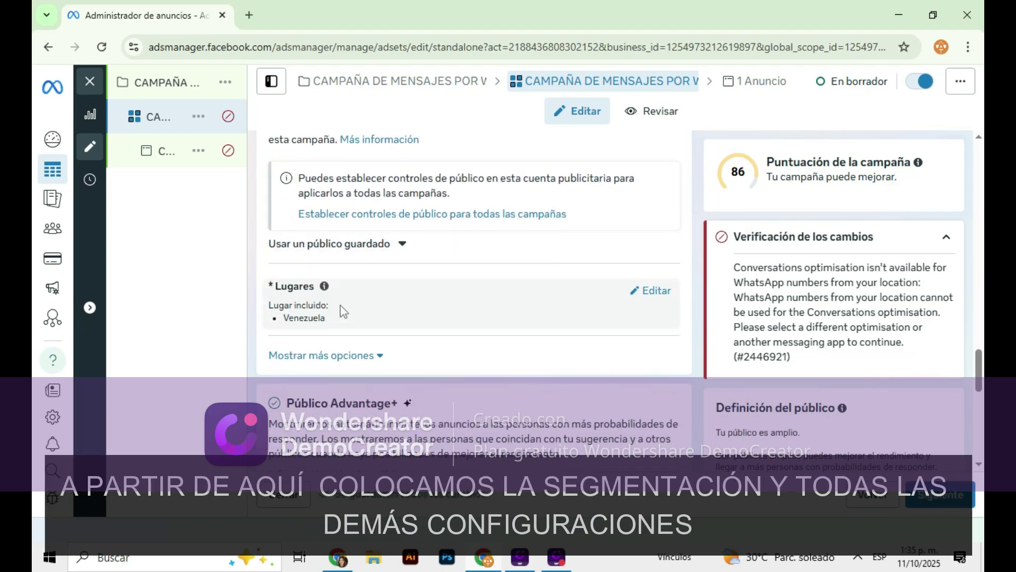
{"action": "scroll", "coordinate": [524, 245], "scroll_direction": "down", "scroll_amount": 6}
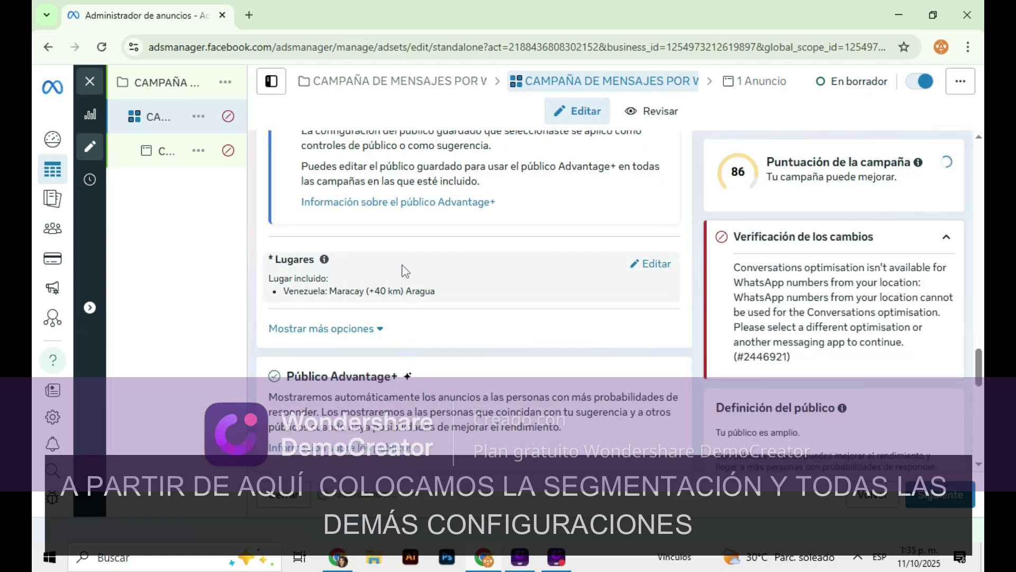
{"action": "scroll", "coordinate": [500, 249], "scroll_direction": "down", "scroll_amount": 15}
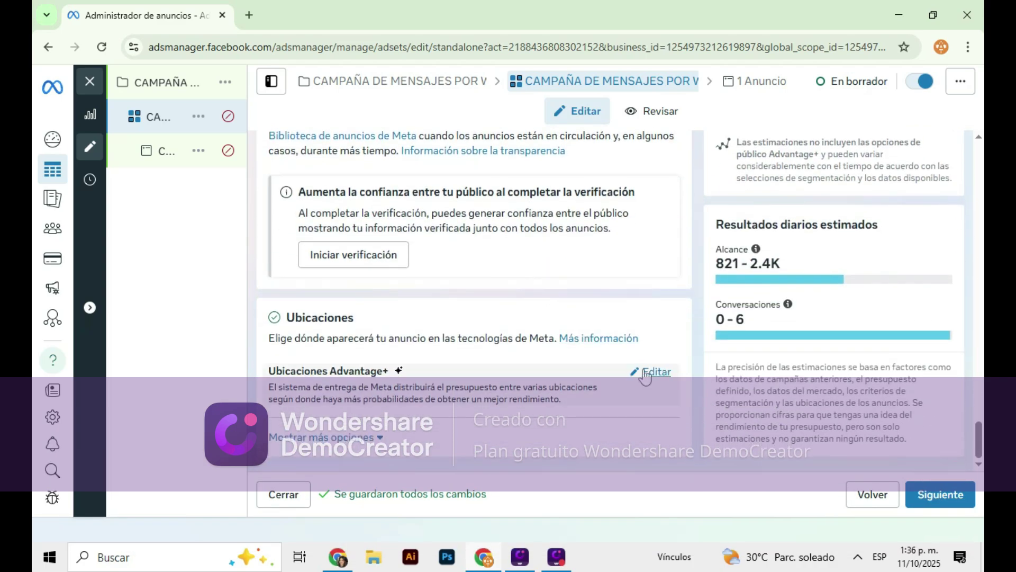
Switch to manual placements, exclude Audience Network, and continue to the ad
{"action": "left_click", "coordinate": [646, 370]}
{"action": "scroll", "coordinate": [500, 220], "scroll_direction": "down", "scroll_amount": 1}
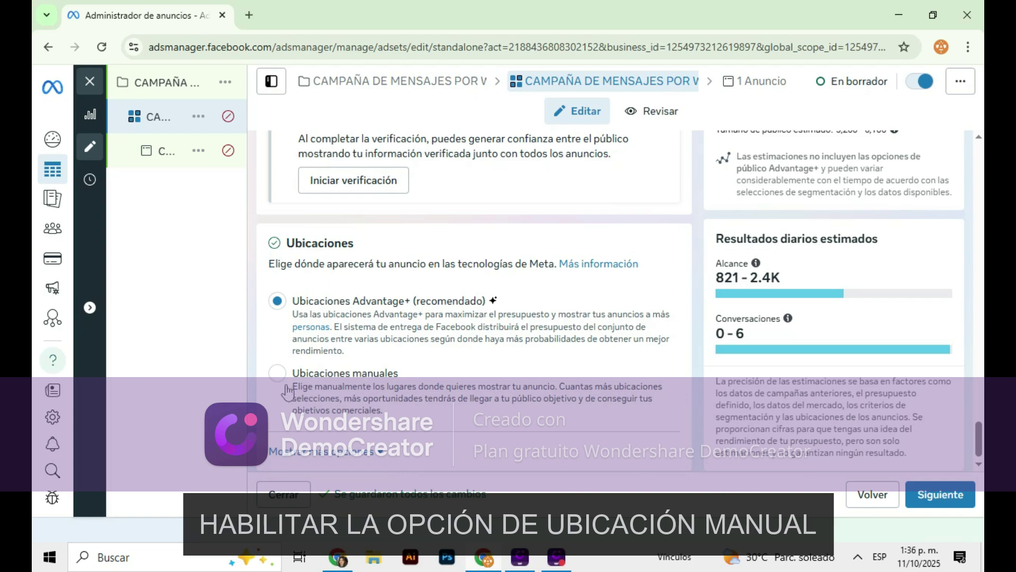
{"action": "scroll", "coordinate": [442, 262], "scroll_direction": "down", "scroll_amount": 3}
{"action": "left_click", "coordinate": [277, 260]}
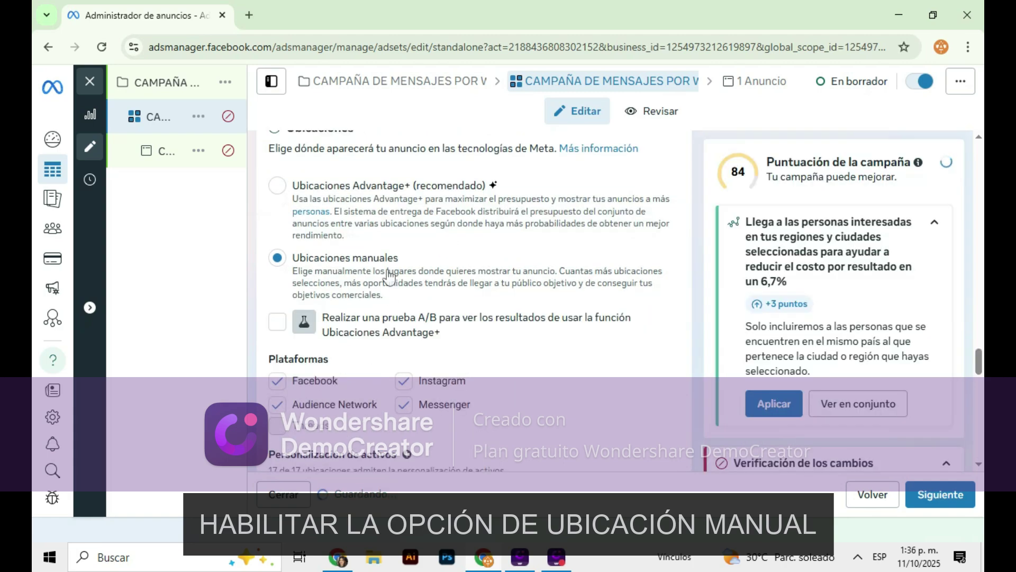
{"action": "scroll", "coordinate": [627, 233], "scroll_direction": "down", "scroll_amount": 5}
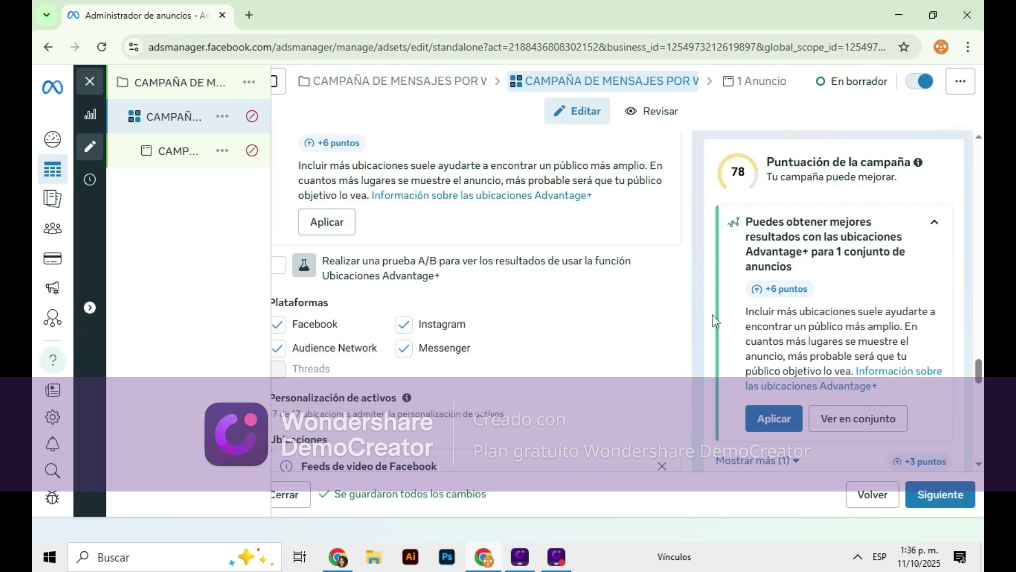
{"action": "scroll", "coordinate": [540, 352], "scroll_direction": "down", "scroll_amount": 3}
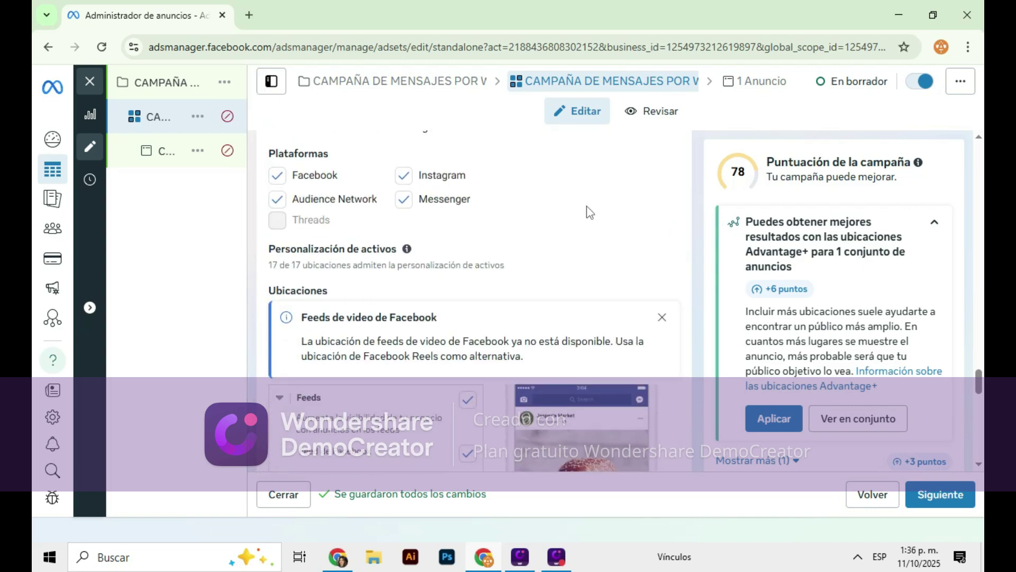
{"action": "left_click", "coordinate": [277, 200]}
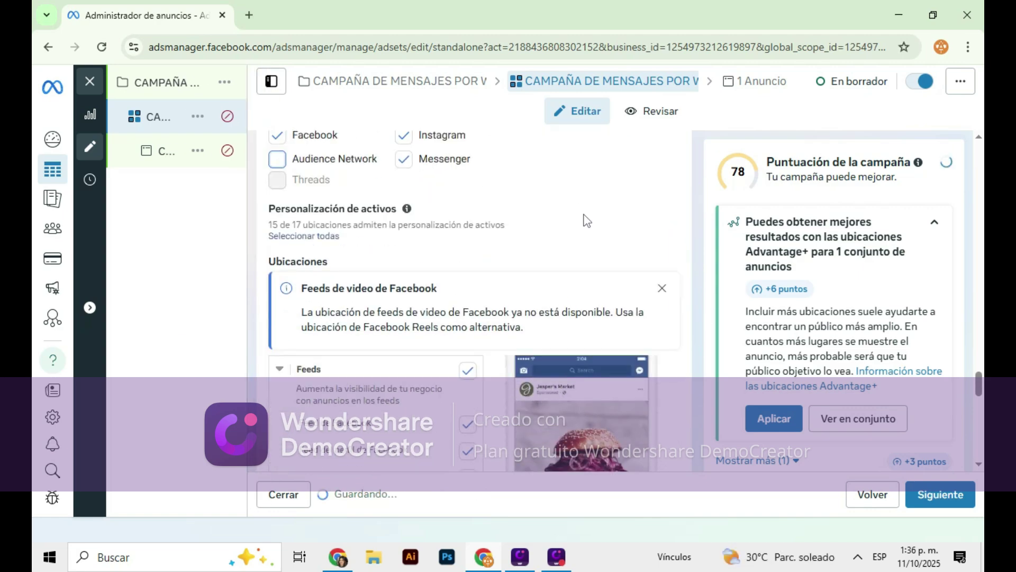
{"action": "scroll", "coordinate": [591, 283], "scroll_direction": "down", "scroll_amount": 10}
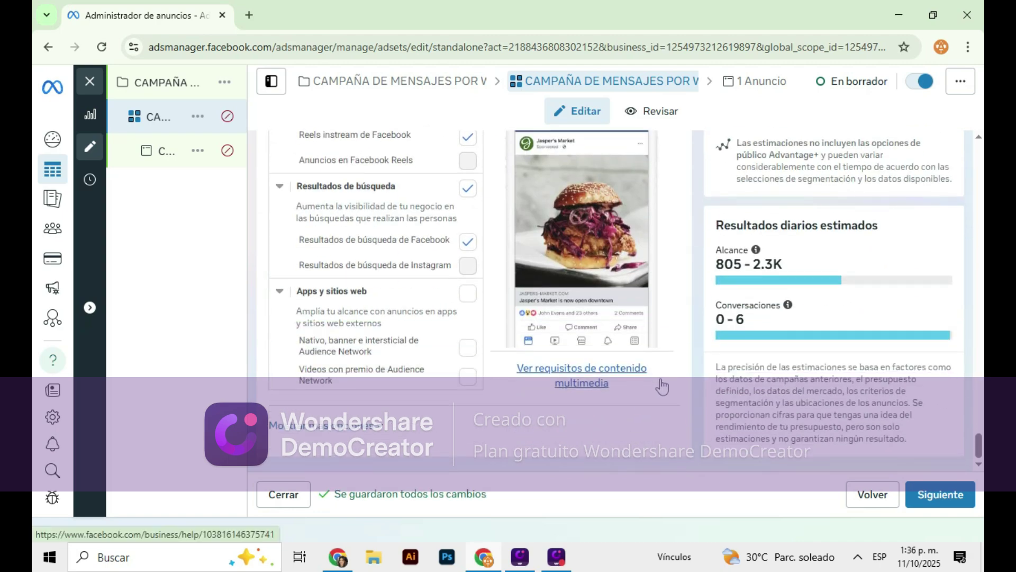
{"action": "left_click", "coordinate": [947, 496]}
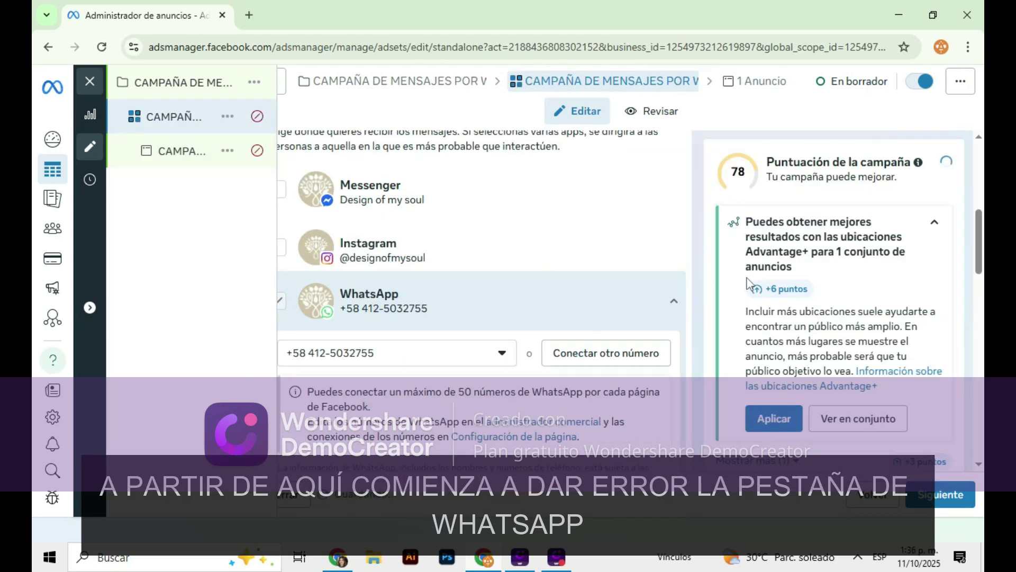
Change the performance goal from link clicks to 'Maximizar el número de conversaciones'
{"action": "scroll", "coordinate": [541, 332], "scroll_direction": "down", "scroll_amount": 10}
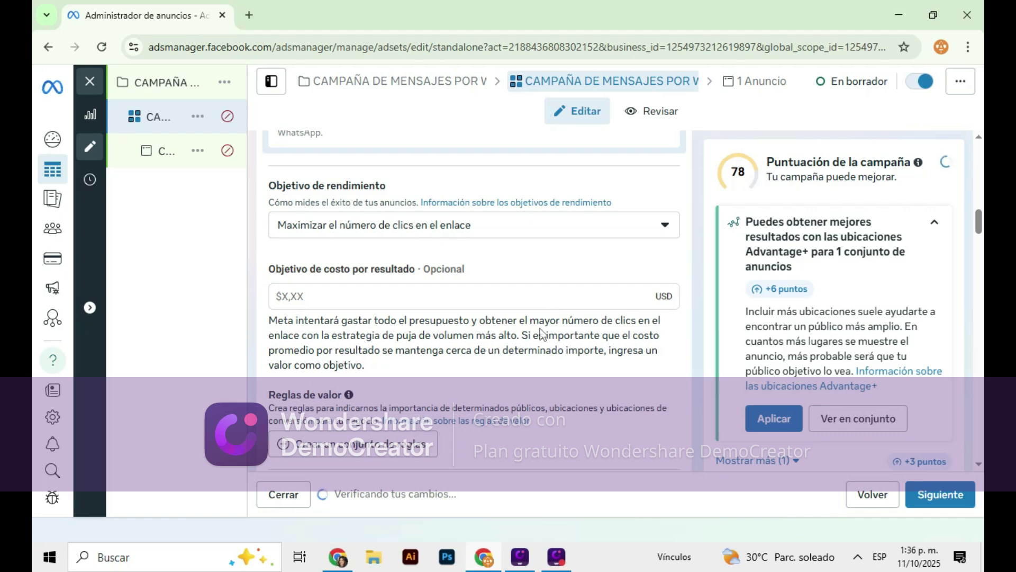
{"action": "scroll", "coordinate": [541, 332], "scroll_direction": "down", "scroll_amount": 5}
{"action": "scroll", "coordinate": [560, 336], "scroll_direction": "up", "scroll_amount": 4}
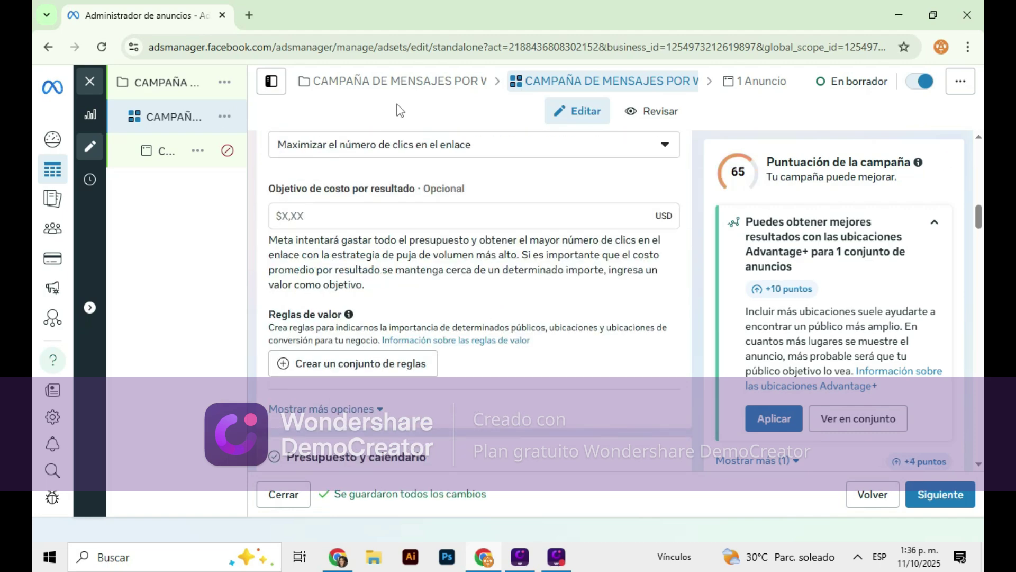
{"action": "left_click", "coordinate": [407, 152]}
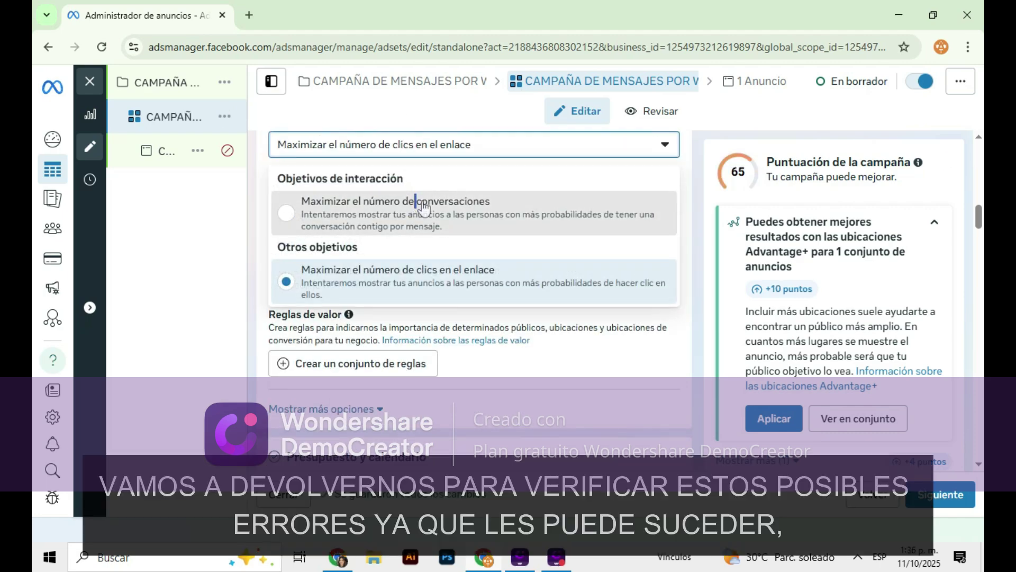
{"action": "left_click", "coordinate": [424, 207]}
Remove Facebook and Messenger from the ad set's placement platforms
{"action": "scroll", "coordinate": [582, 289], "scroll_direction": "down", "scroll_amount": 5}
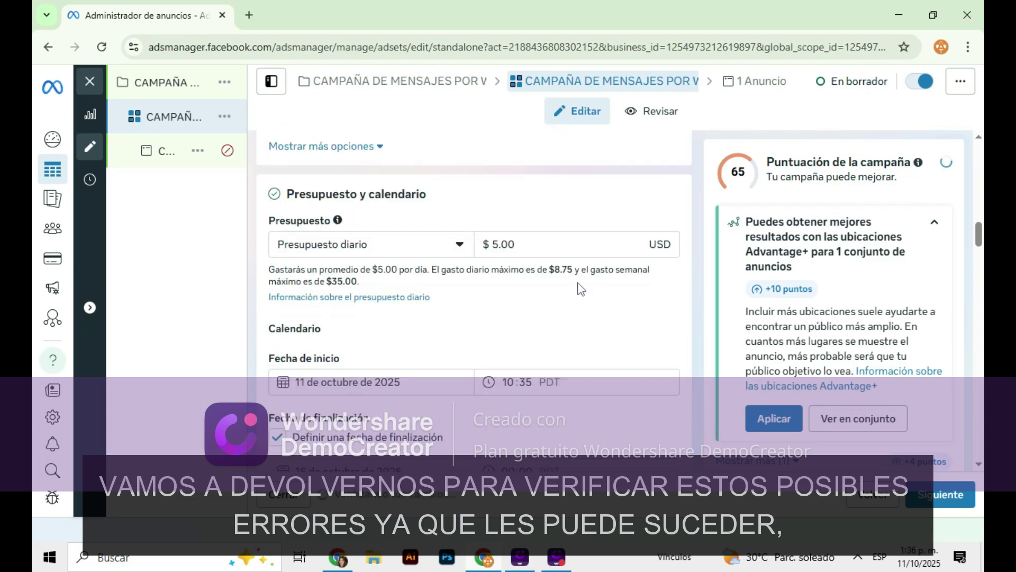
{"action": "scroll", "coordinate": [581, 289], "scroll_direction": "down", "scroll_amount": 10}
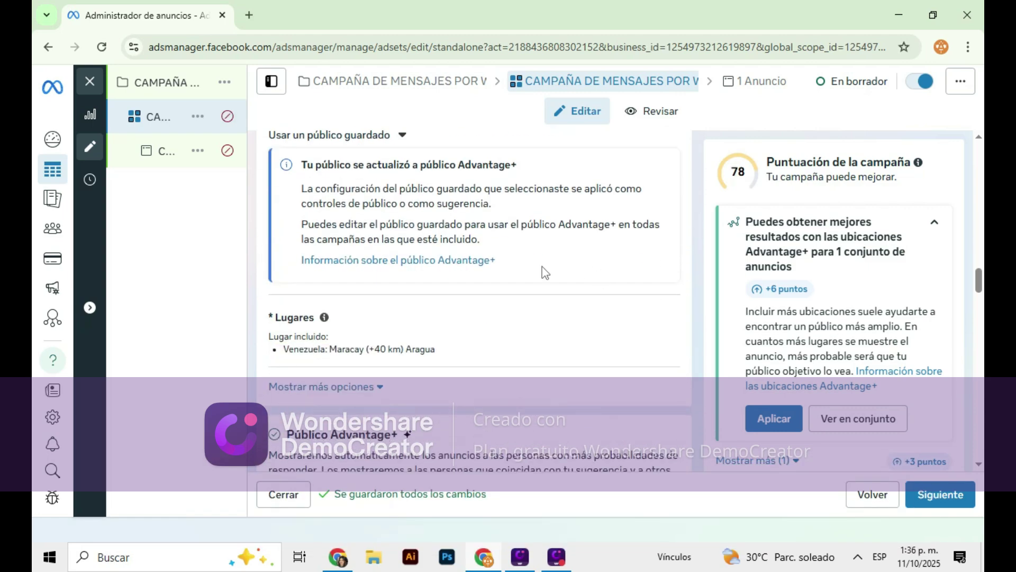
{"action": "scroll", "coordinate": [545, 273], "scroll_direction": "down", "scroll_amount": 5}
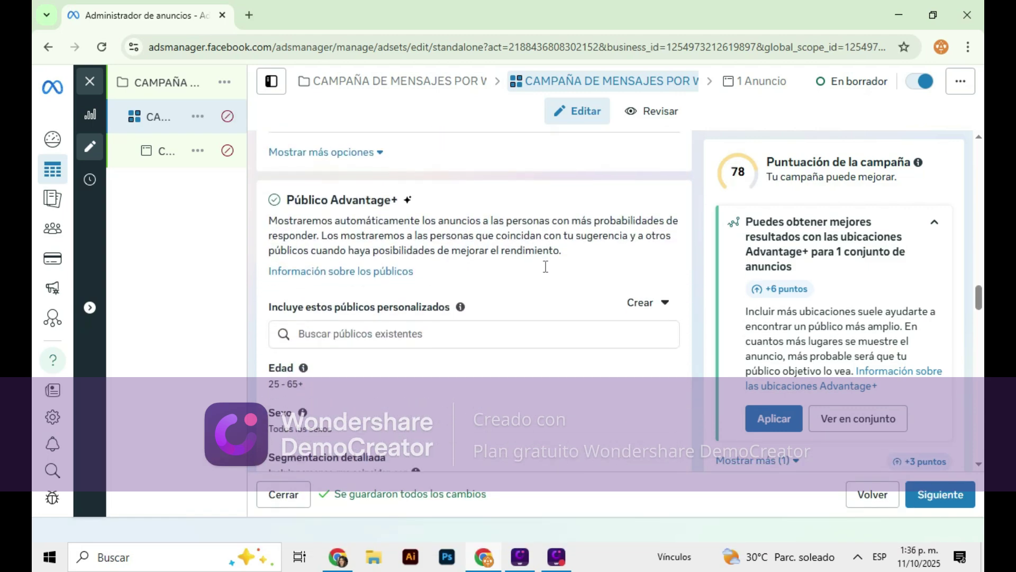
{"action": "scroll", "coordinate": [546, 266], "scroll_direction": "down", "scroll_amount": 8}
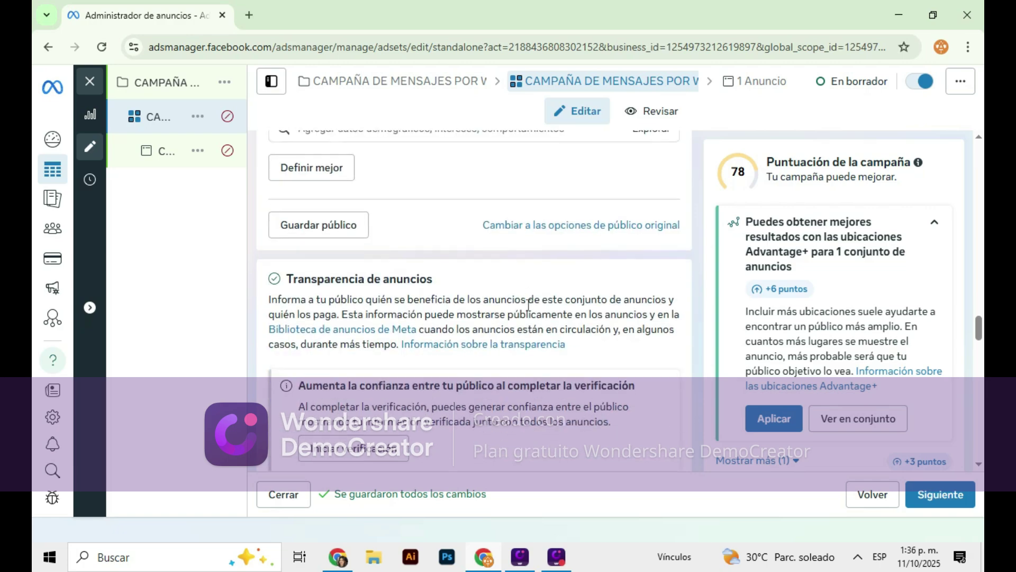
{"action": "scroll", "coordinate": [528, 304], "scroll_direction": "down", "scroll_amount": 10}
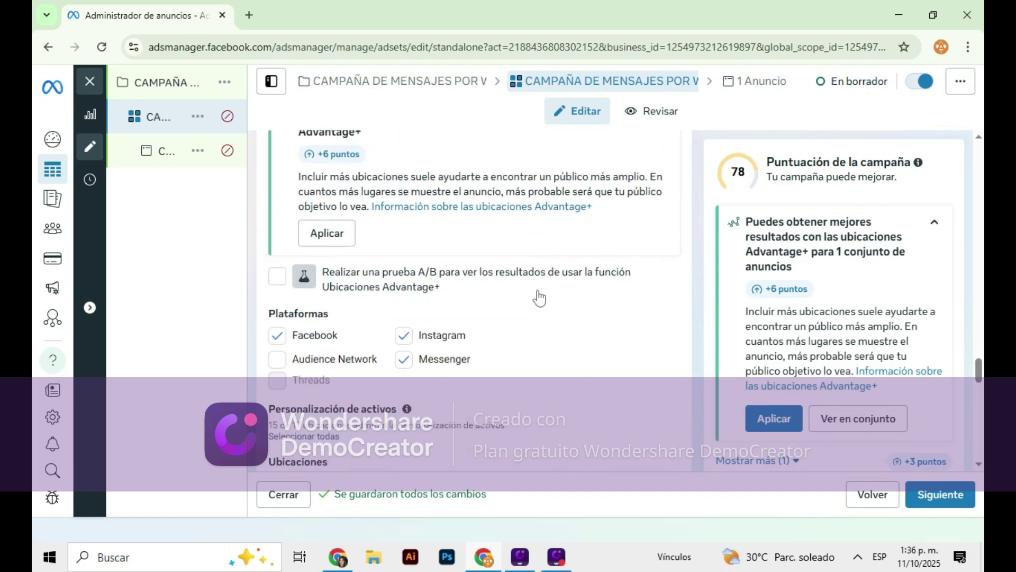
{"action": "scroll", "coordinate": [540, 298], "scroll_direction": "down", "scroll_amount": 2}
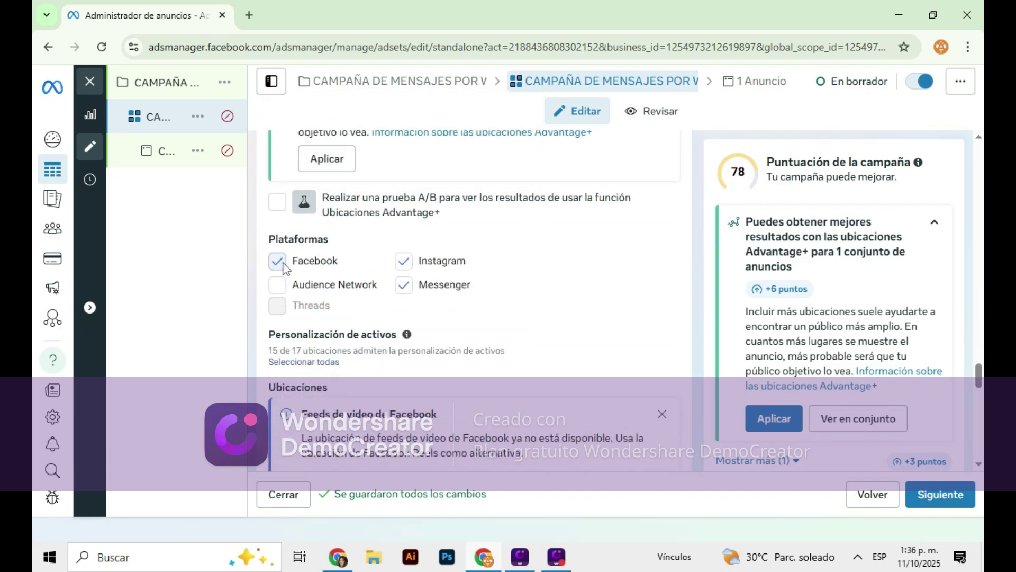
{"action": "left_click", "coordinate": [276, 261]}
{"action": "left_click", "coordinate": [405, 286]}
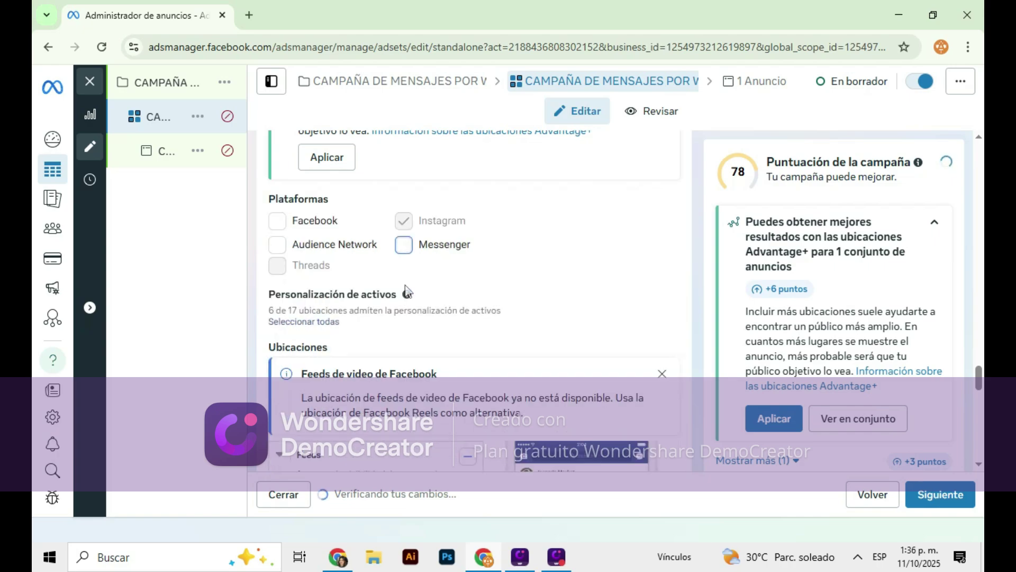
{"action": "scroll", "coordinate": [574, 275], "scroll_direction": "up", "scroll_amount": 10}
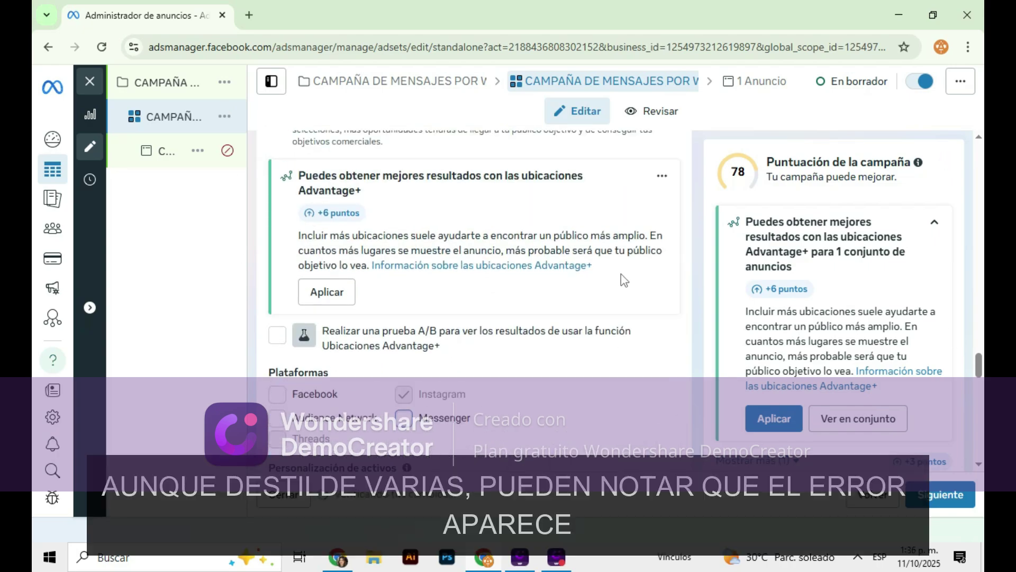
{"action": "scroll", "coordinate": [796, 284], "scroll_direction": "down", "scroll_amount": 10}
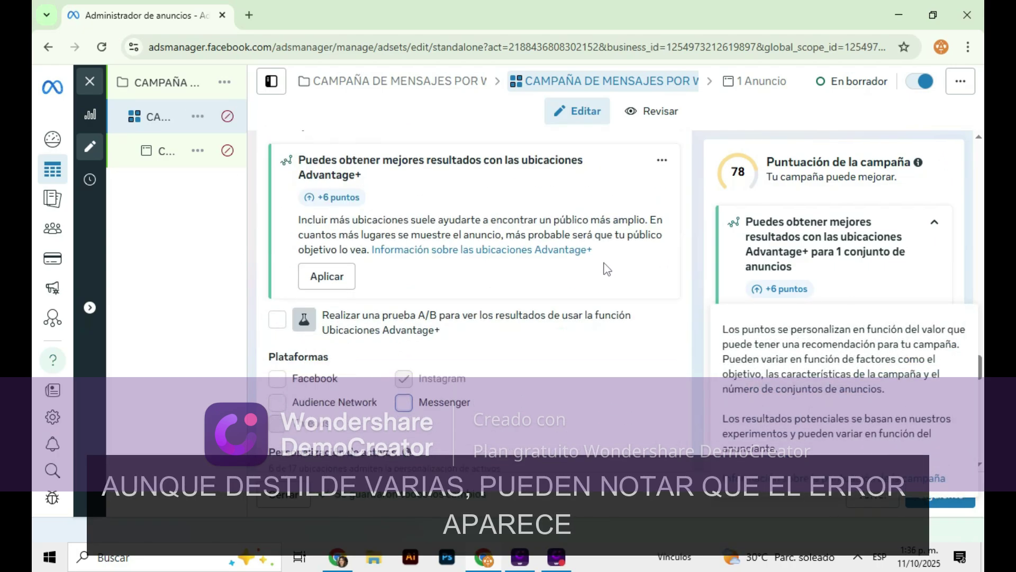
{"action": "scroll", "coordinate": [609, 291], "scroll_direction": "down", "scroll_amount": 5}
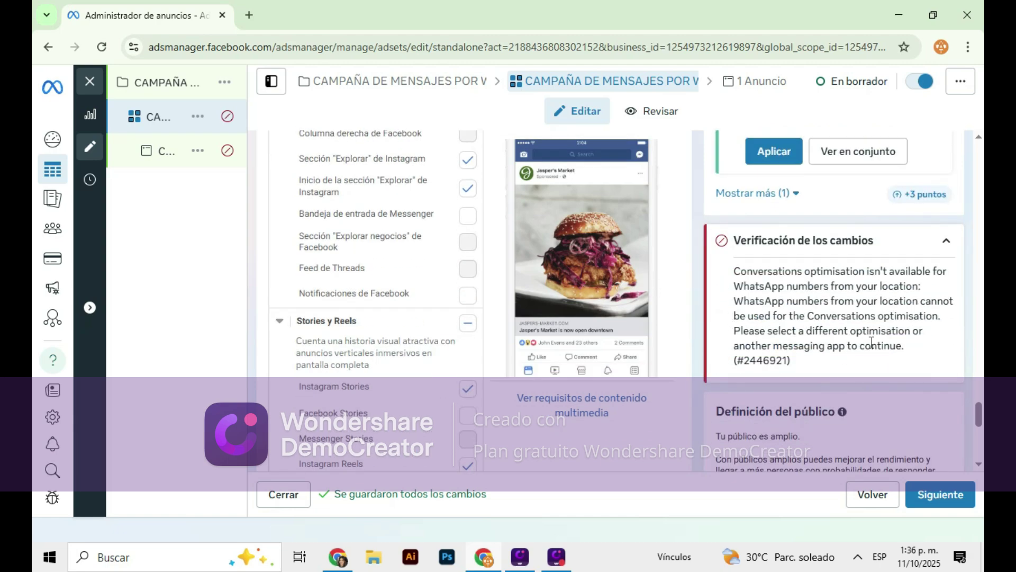
{"action": "scroll", "coordinate": [930, 335], "scroll_direction": "down", "scroll_amount": 6}
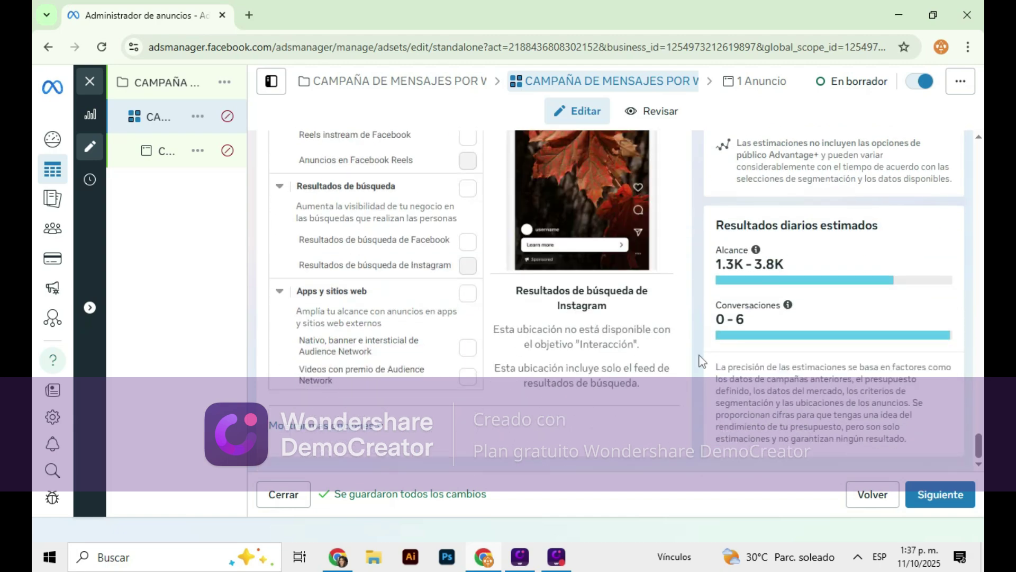
Move on to the ad settings and turn off multi-advertiser ads
{"action": "left_click", "coordinate": [923, 494]}
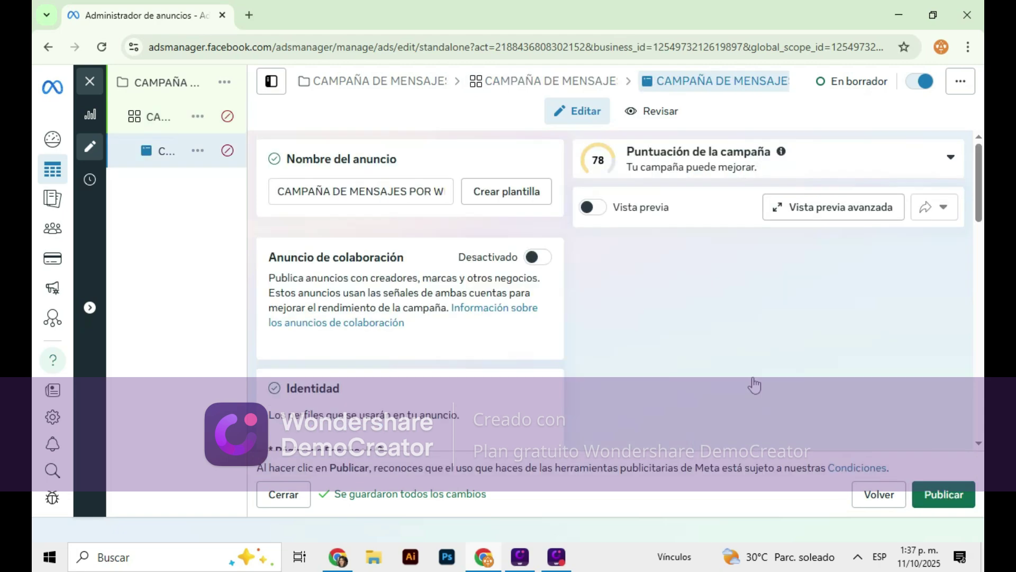
{"action": "scroll", "coordinate": [381, 225], "scroll_direction": "down", "scroll_amount": 3}
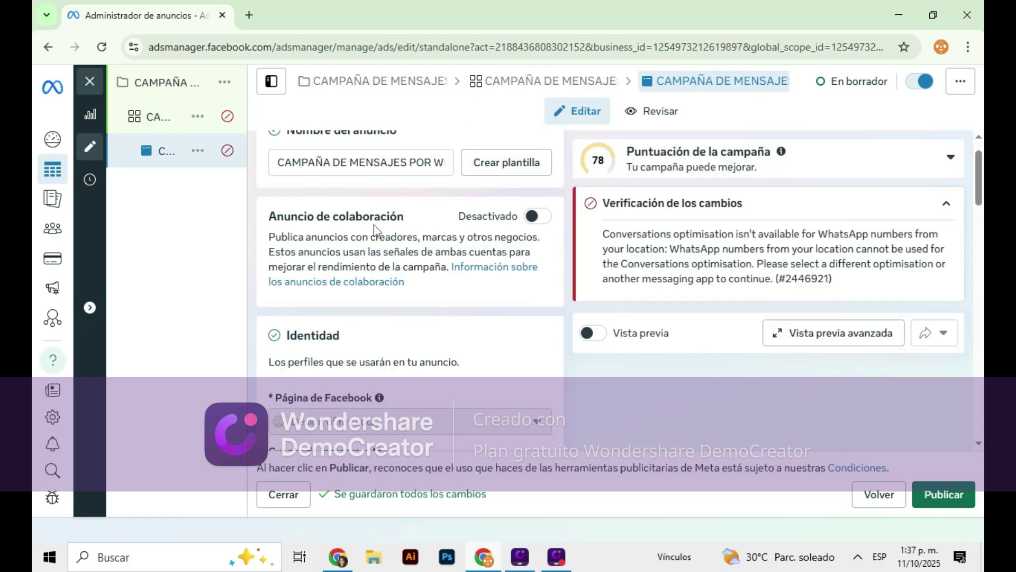
{"action": "scroll", "coordinate": [379, 224], "scroll_direction": "down", "scroll_amount": 4}
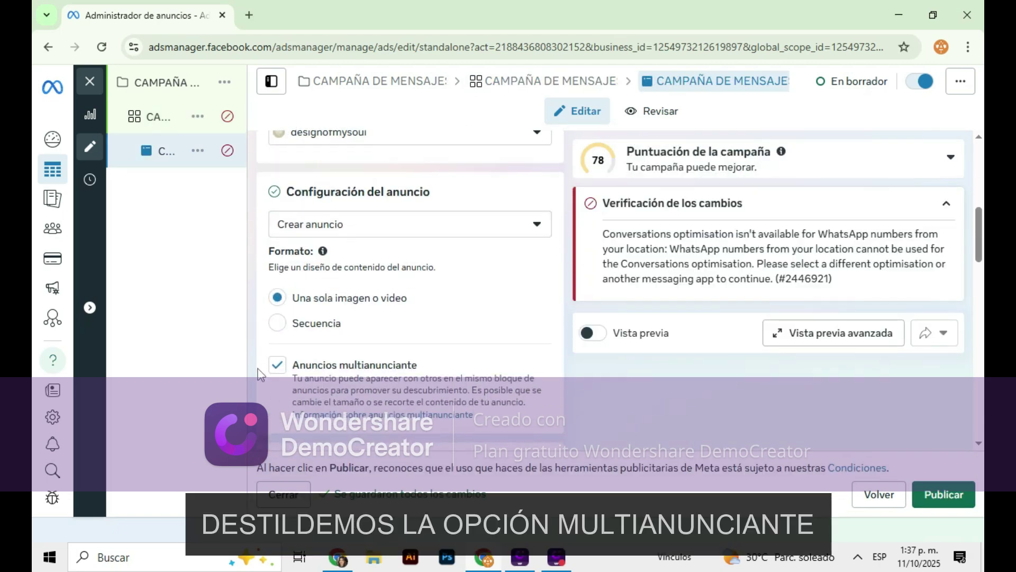
{"action": "left_click", "coordinate": [275, 366]}
Base the ad on the existing Instagram post beginning 'Antes de dormir'
{"action": "left_click", "coordinate": [371, 224]}
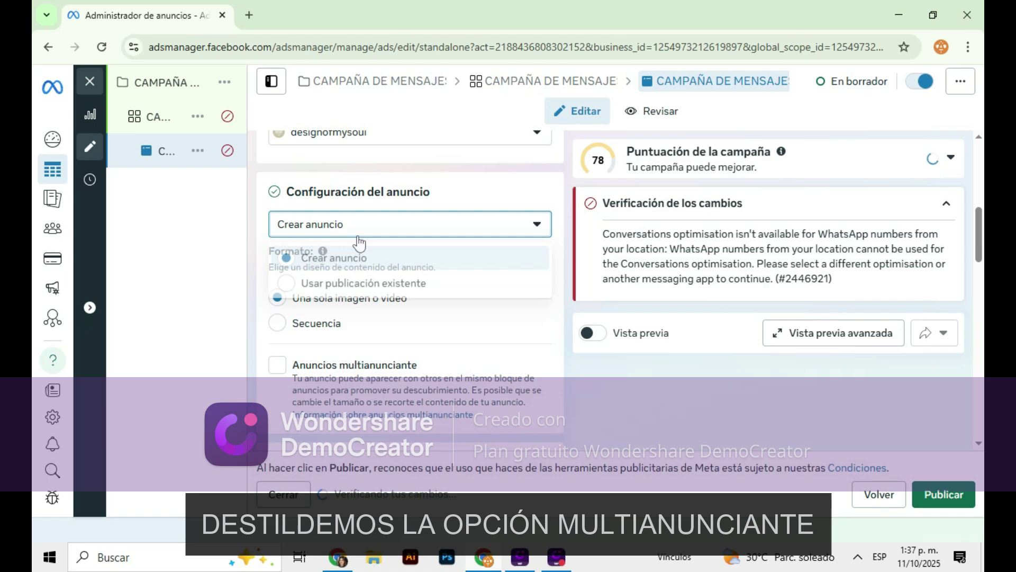
{"action": "left_click", "coordinate": [349, 284]}
{"action": "scroll", "coordinate": [352, 291], "scroll_direction": "down", "scroll_amount": 3}
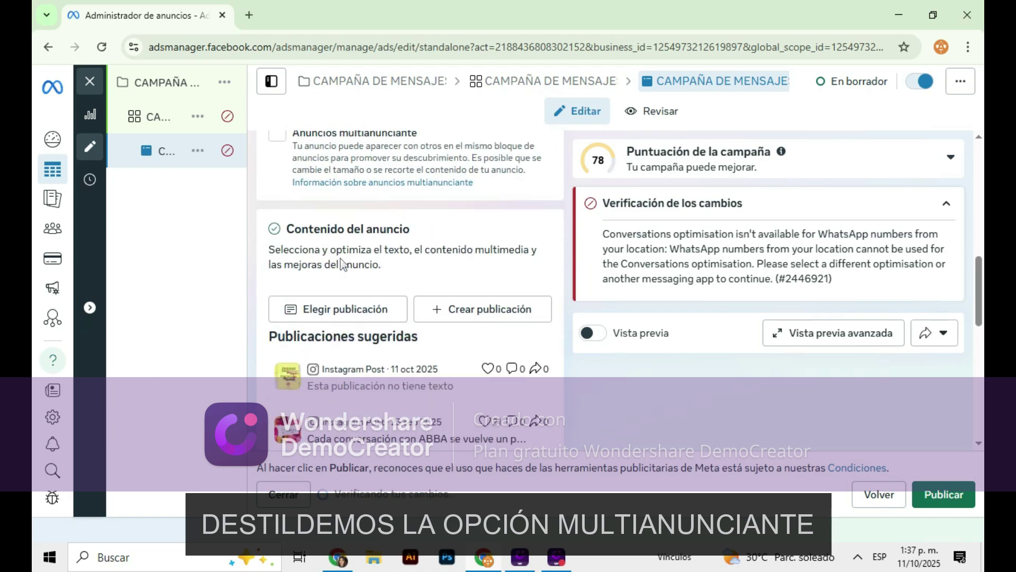
{"action": "left_click", "coordinate": [360, 302]}
{"action": "scroll", "coordinate": [301, 328], "scroll_direction": "down", "scroll_amount": 3}
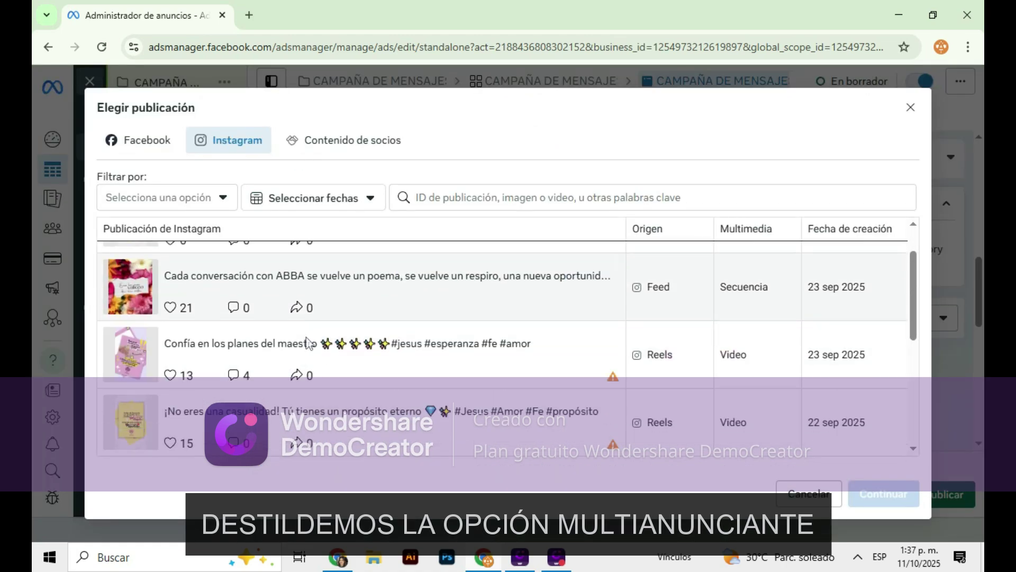
{"action": "scroll", "coordinate": [300, 327], "scroll_direction": "down", "scroll_amount": 2}
{"action": "left_click", "coordinate": [294, 393]}
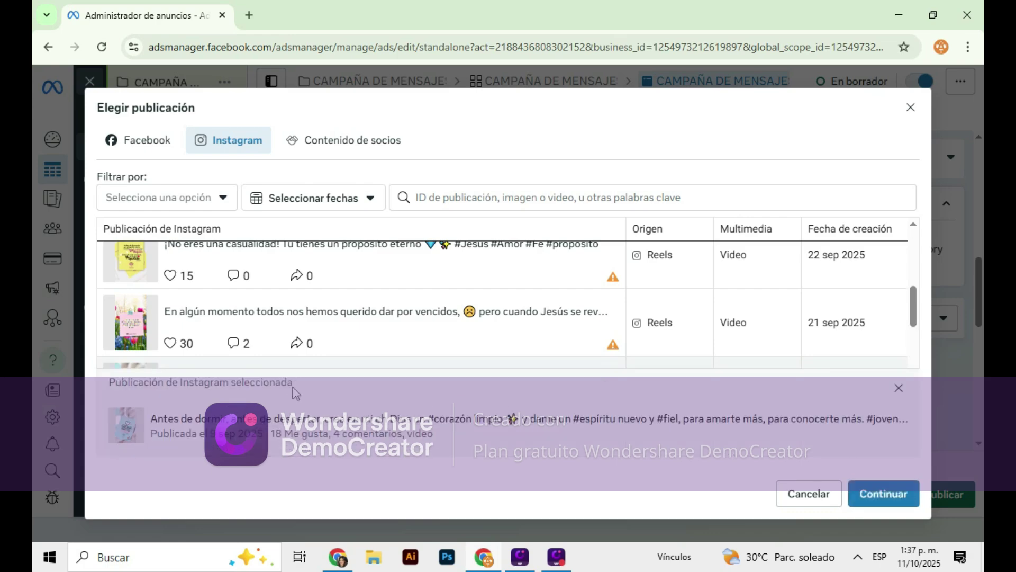
{"action": "left_click", "coordinate": [864, 498]}
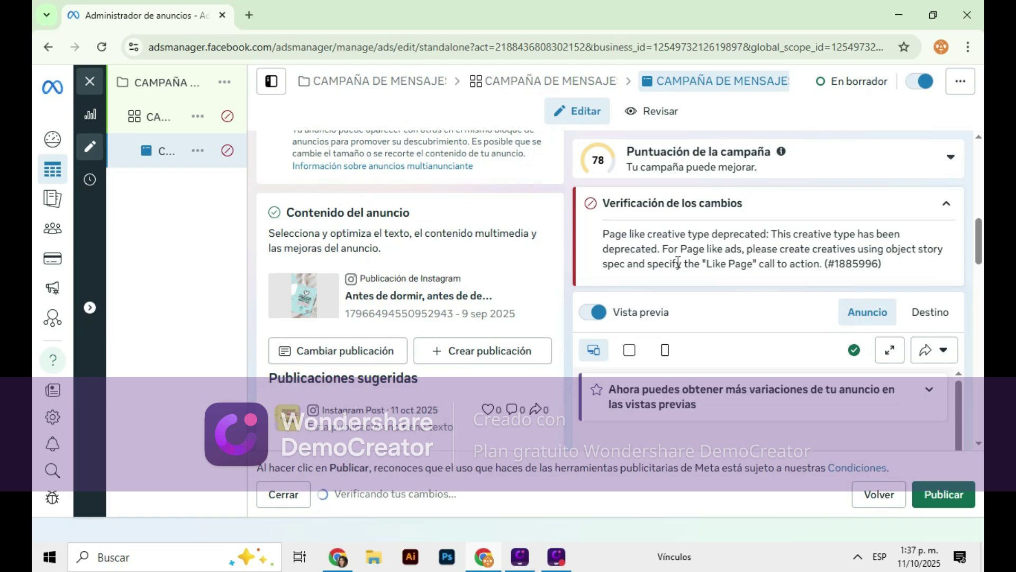
{"action": "scroll", "coordinate": [557, 225], "scroll_direction": "down", "scroll_amount": 5}
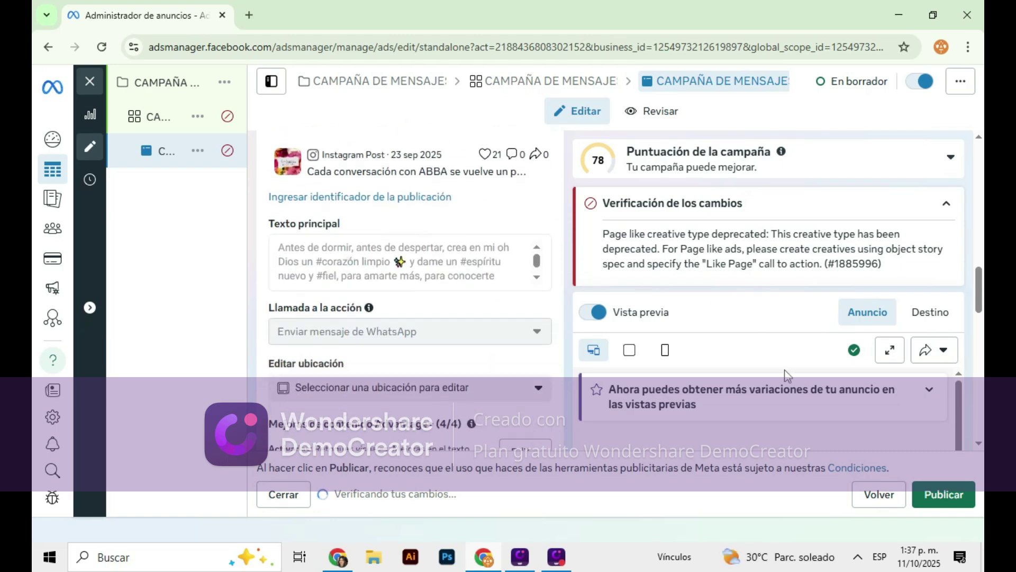
{"action": "scroll", "coordinate": [444, 268], "scroll_direction": "down", "scroll_amount": 5}
{"action": "scroll", "coordinate": [646, 333], "scroll_direction": "down", "scroll_amount": 2}
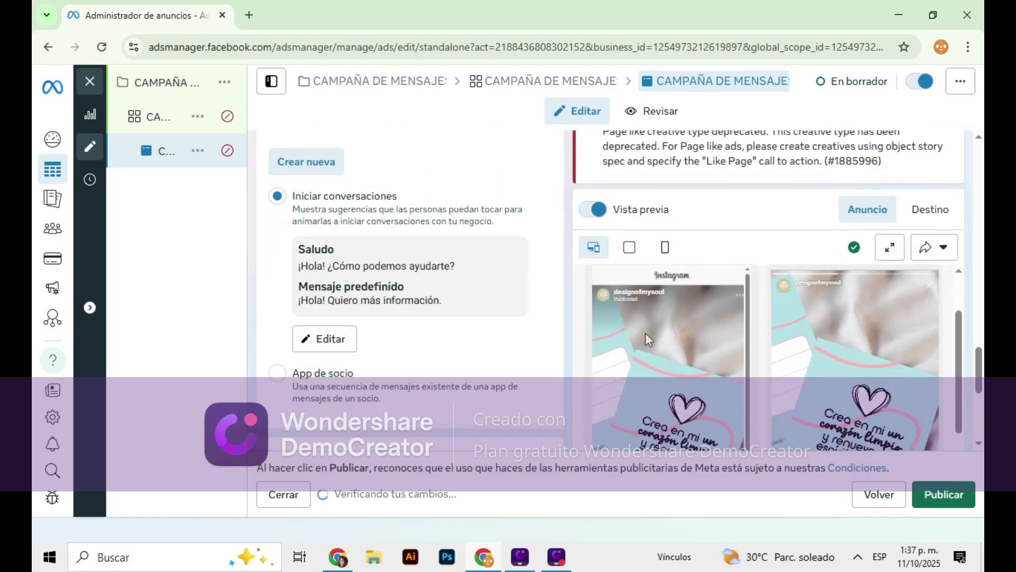
{"action": "scroll", "coordinate": [646, 333], "scroll_direction": "down", "scroll_amount": 3}
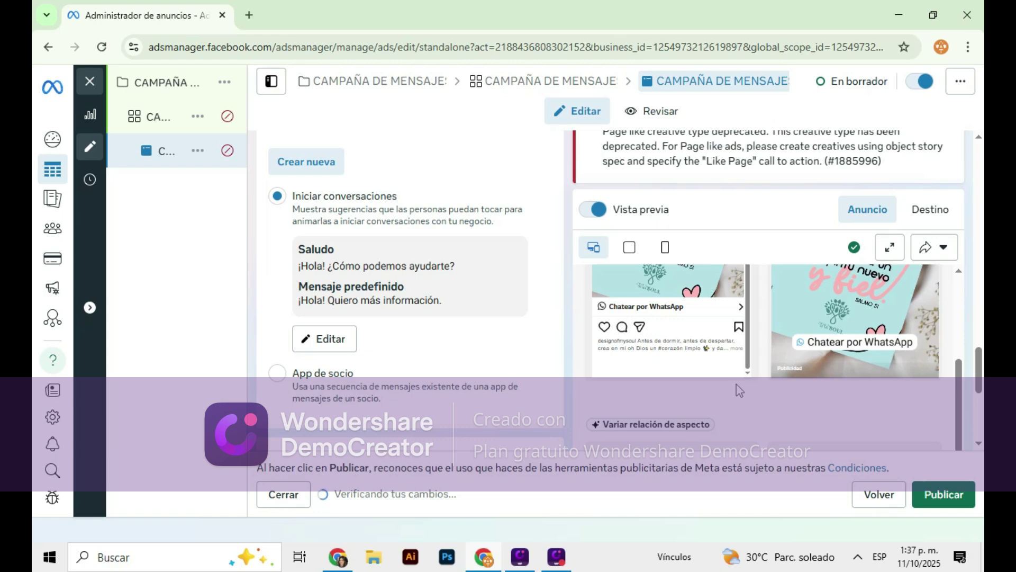
{"action": "scroll", "coordinate": [768, 344], "scroll_direction": "up", "scroll_amount": 6}
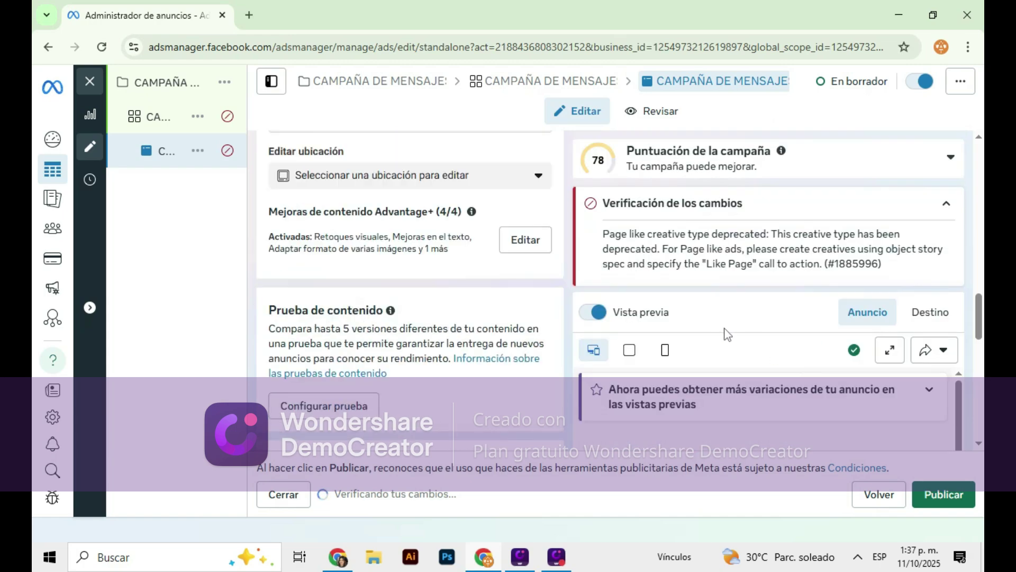
{"action": "scroll", "coordinate": [740, 227], "scroll_direction": "up", "scroll_amount": 2}
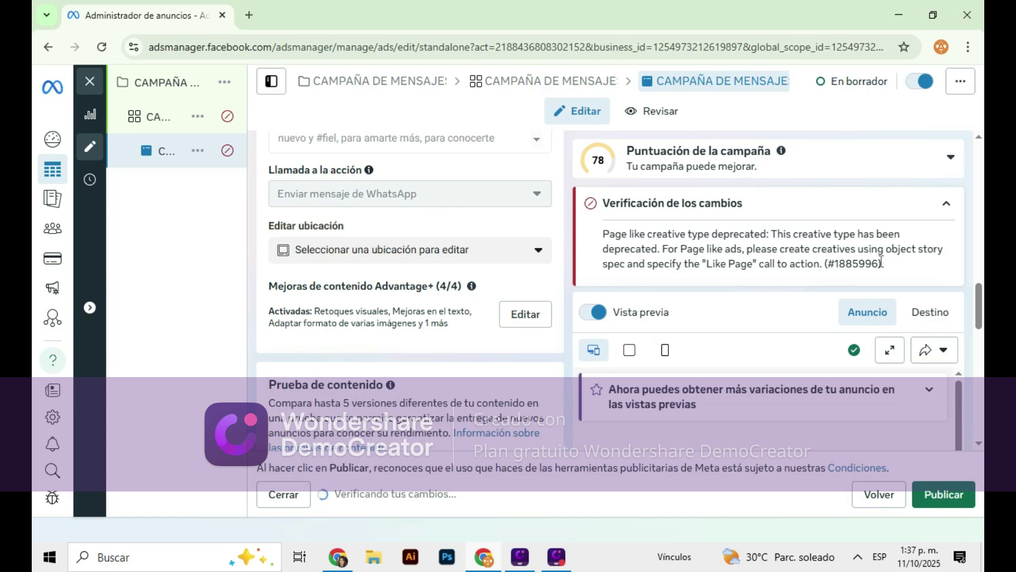
{"action": "right_click", "coordinate": [788, 264]}
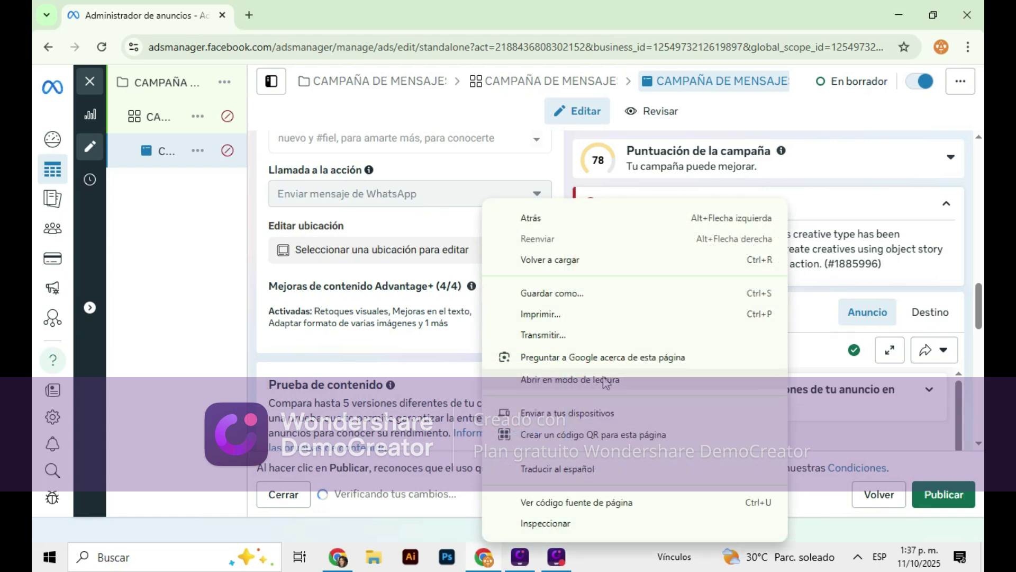
{"action": "left_click", "coordinate": [582, 457]}
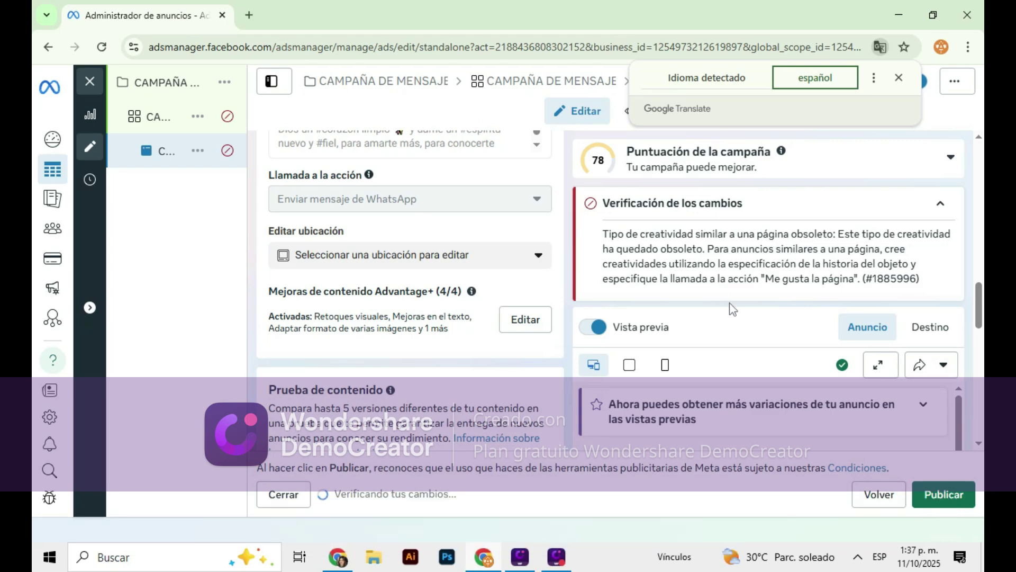
{"action": "scroll", "coordinate": [381, 313], "scroll_direction": "down", "scroll_amount": 10}
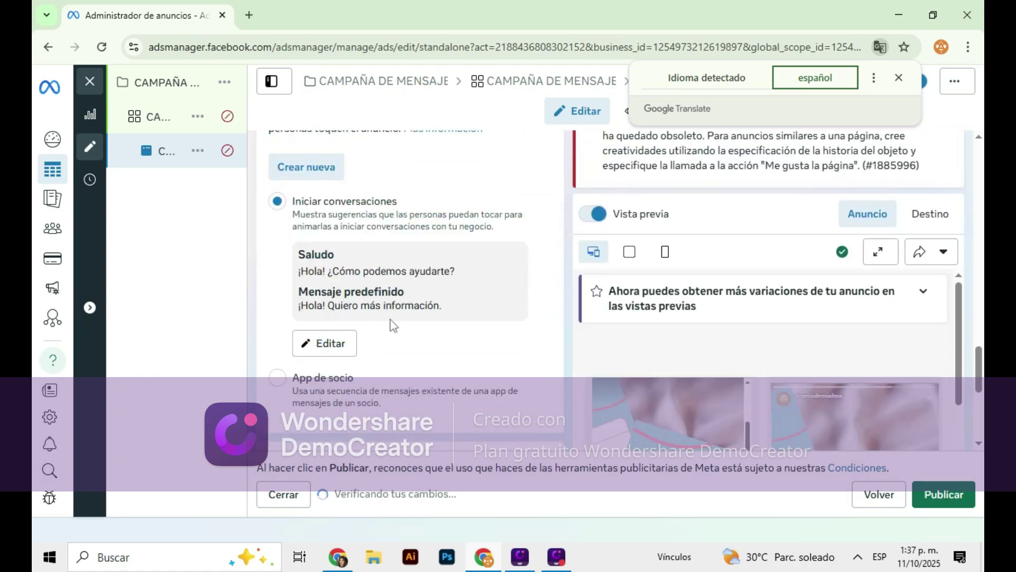
{"action": "scroll", "coordinate": [387, 334], "scroll_direction": "up", "scroll_amount": 10}
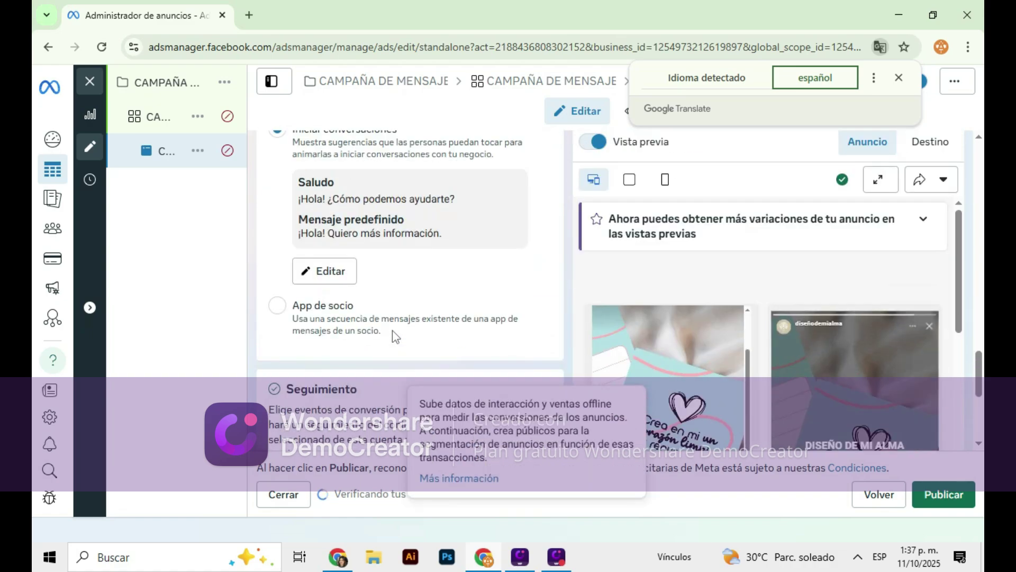
{"action": "scroll", "coordinate": [418, 342], "scroll_direction": "up", "scroll_amount": 10}
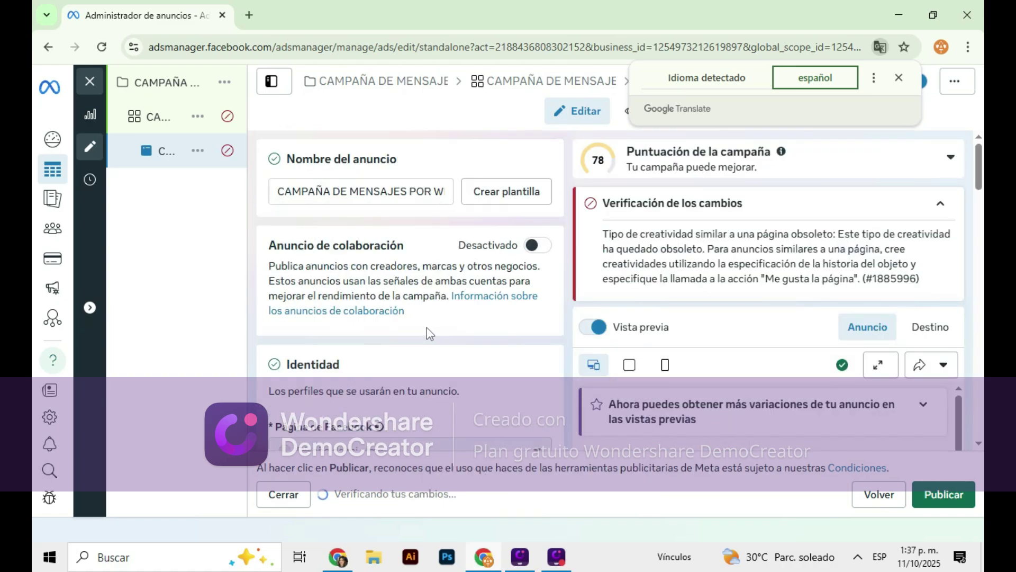
Attempt to publish, review the ad set failure (error #2446921), and open the ad set to fix it
{"action": "left_click", "coordinate": [933, 496]}
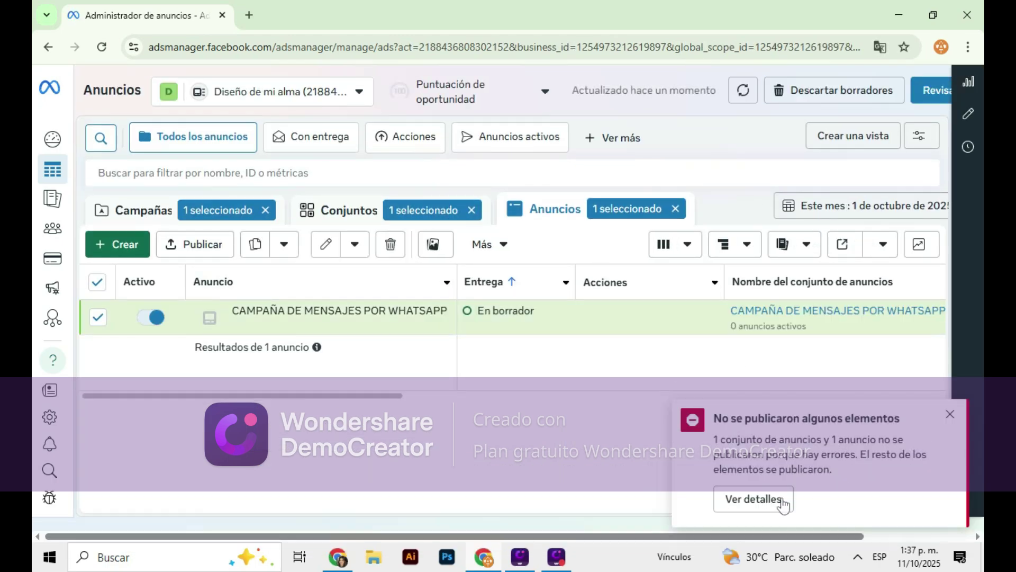
{"action": "left_click", "coordinate": [771, 497]}
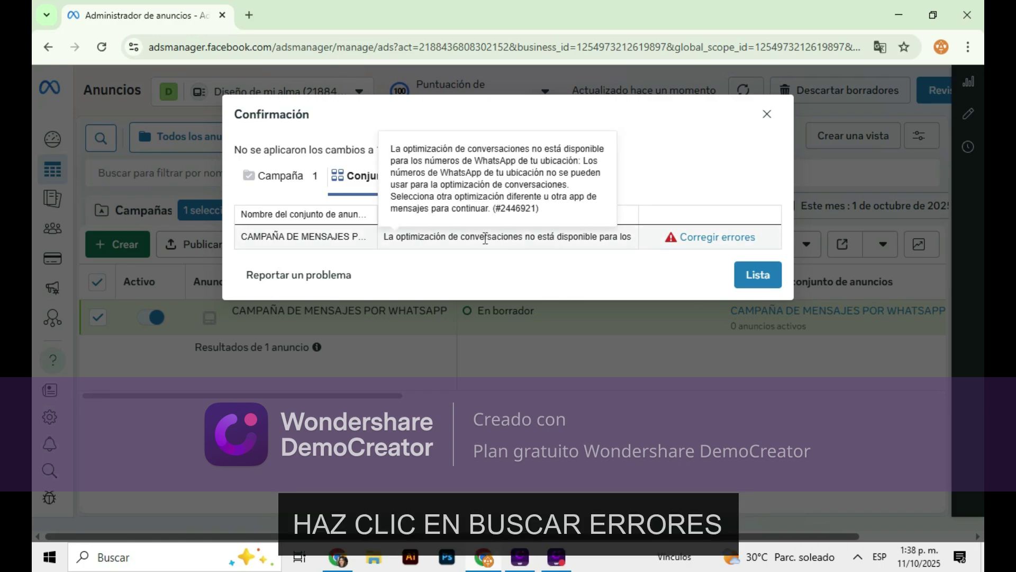
{"action": "left_click", "coordinate": [708, 242]}
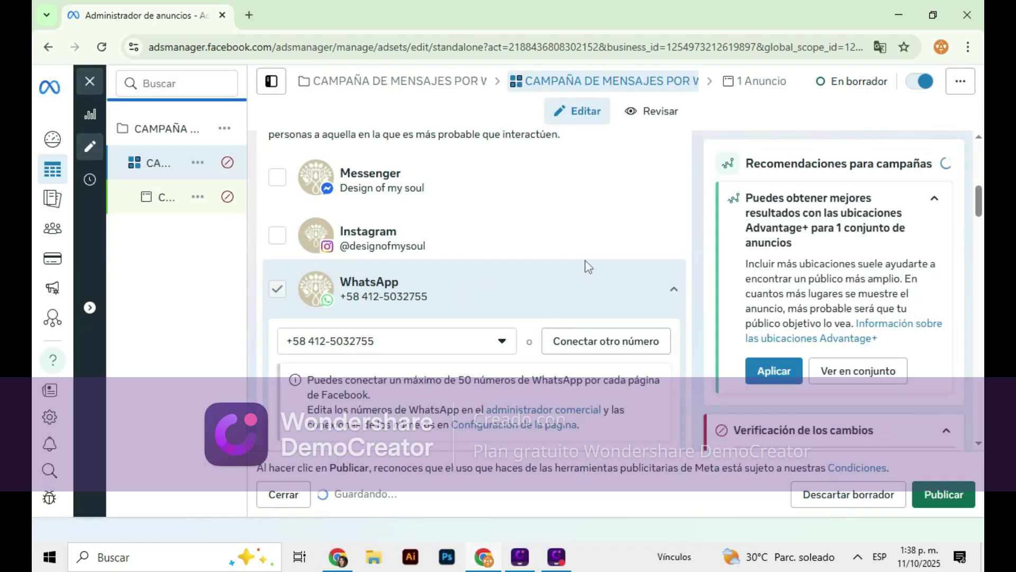
Set the performance goal to 'Maximizar el número de clics en el enlace' and review placements
{"action": "scroll", "coordinate": [586, 259], "scroll_direction": "down", "scroll_amount": 5}
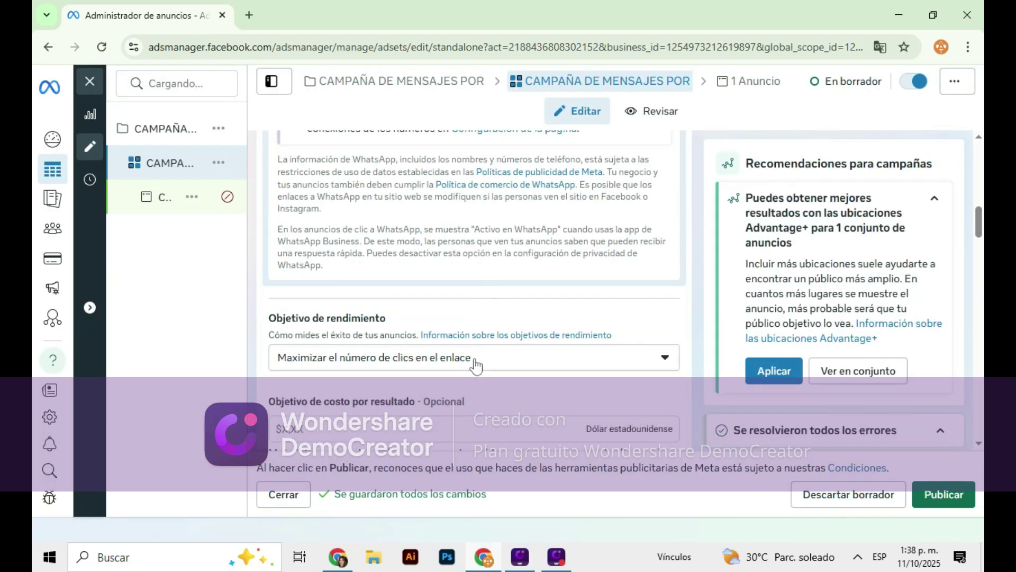
{"action": "left_click", "coordinate": [479, 364]}
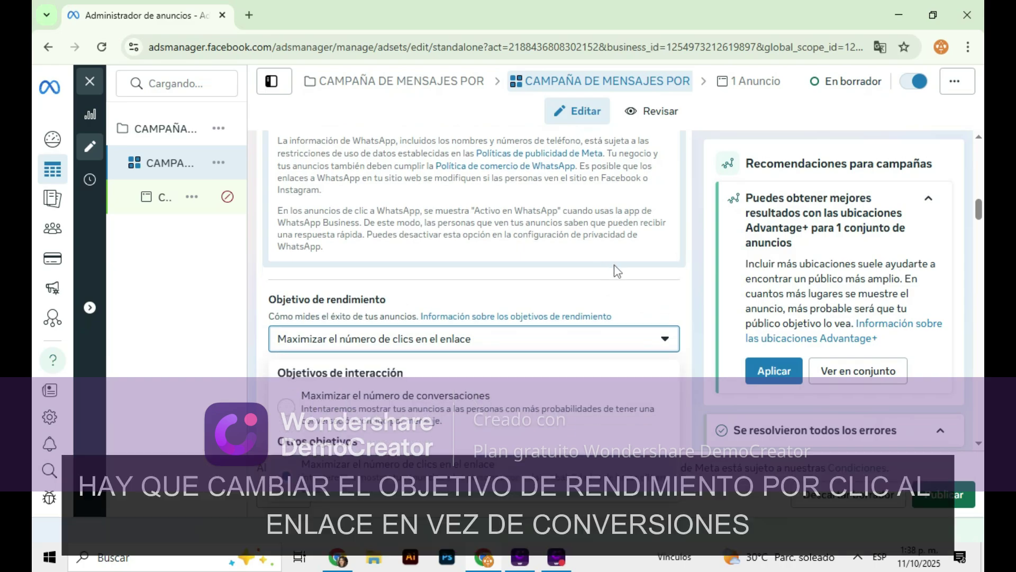
{"action": "scroll", "coordinate": [437, 468], "scroll_direction": "down", "scroll_amount": 4}
{"action": "scroll", "coordinate": [392, 334], "scroll_direction": "down", "scroll_amount": 15}
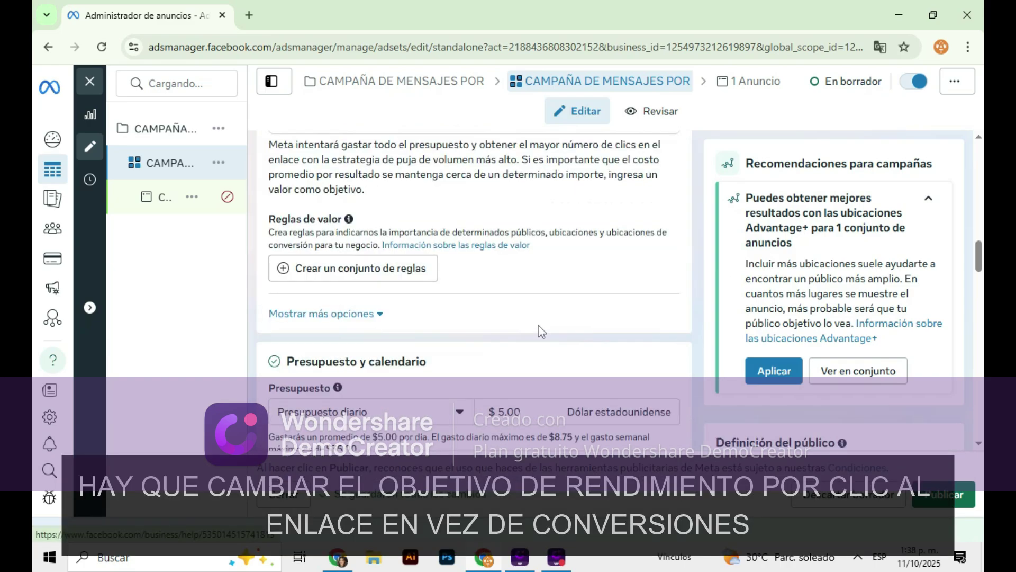
{"action": "scroll", "coordinate": [570, 309], "scroll_direction": "down", "scroll_amount": 10}
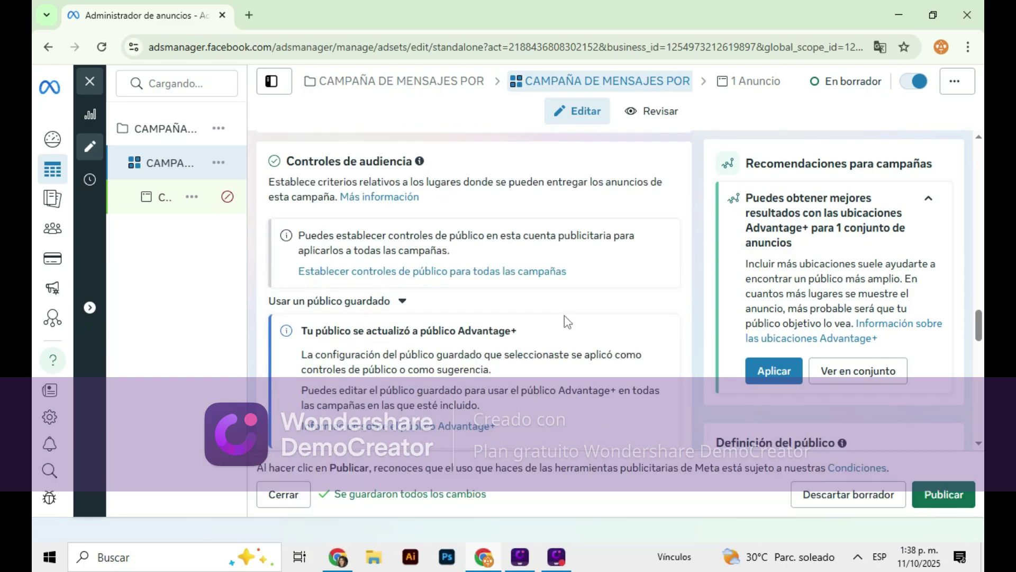
{"action": "scroll", "coordinate": [488, 310], "scroll_direction": "down", "scroll_amount": 10}
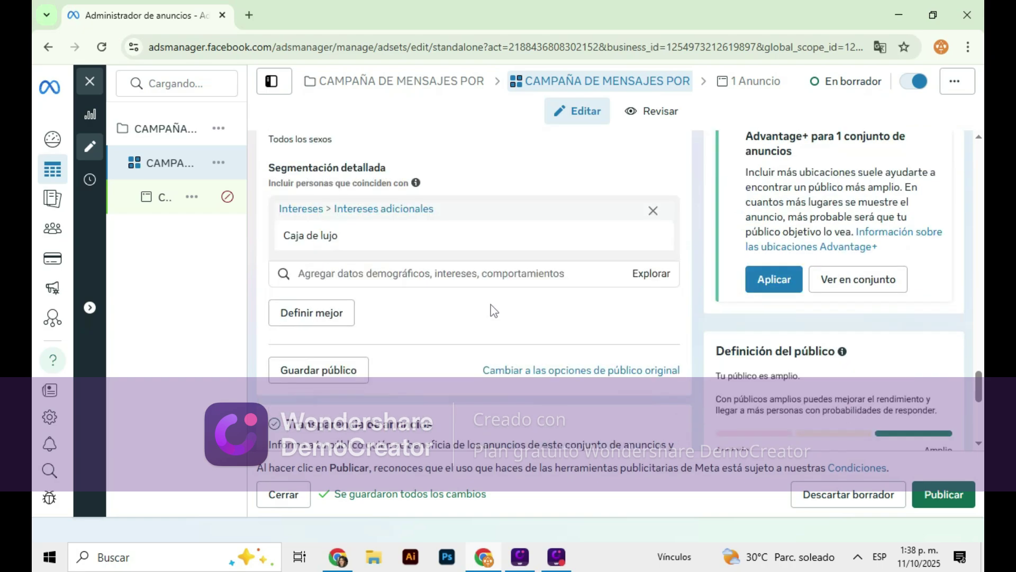
{"action": "scroll", "coordinate": [506, 310], "scroll_direction": "down", "scroll_amount": 10}
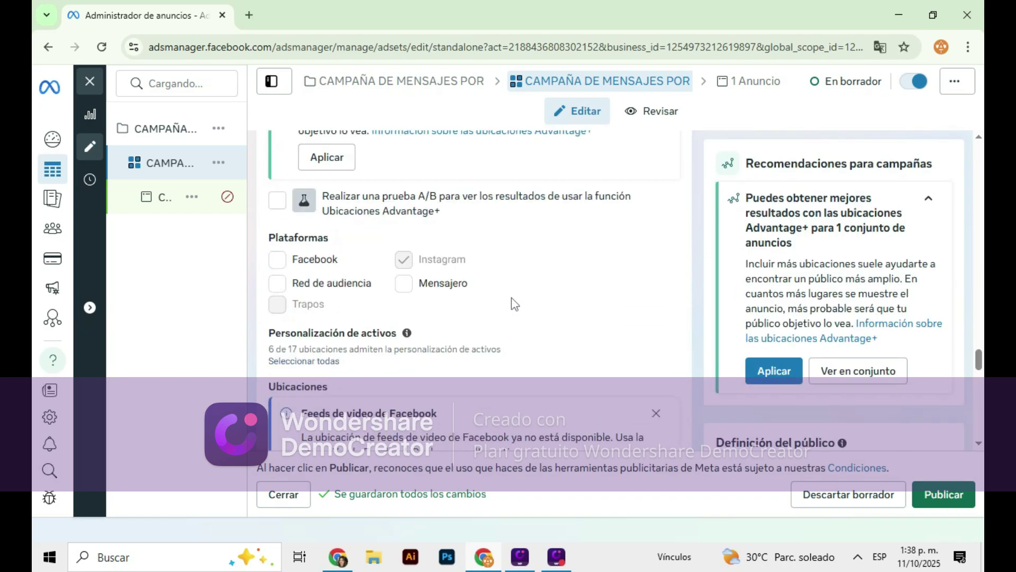
{"action": "scroll", "coordinate": [338, 312], "scroll_direction": "down", "scroll_amount": 2}
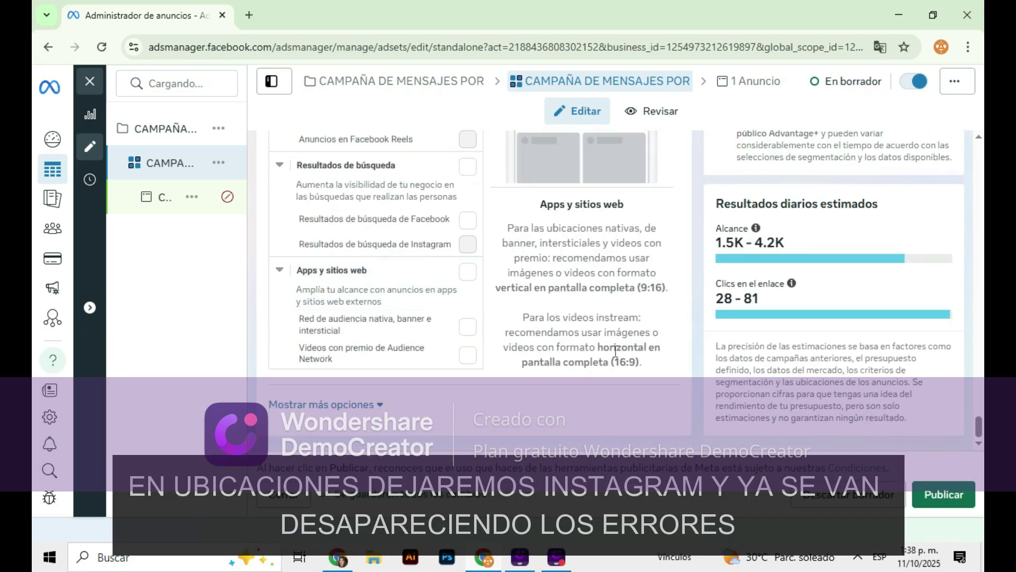
Open the ad and scroll through its form to find the remaining error
{"action": "left_click", "coordinate": [164, 204]}
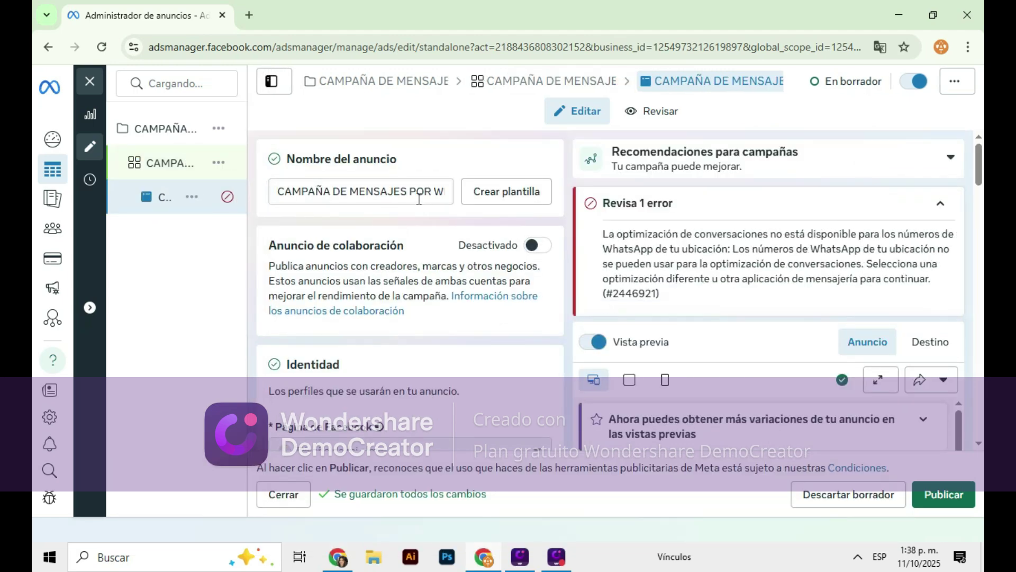
{"action": "scroll", "coordinate": [417, 199], "scroll_direction": "down", "scroll_amount": 10}
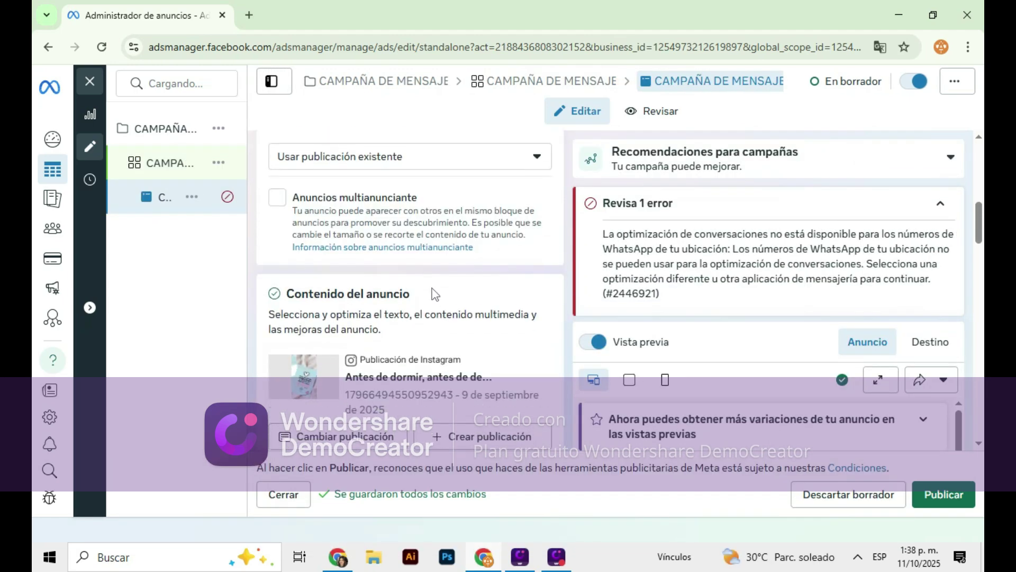
{"action": "scroll", "coordinate": [397, 293], "scroll_direction": "down", "scroll_amount": 5}
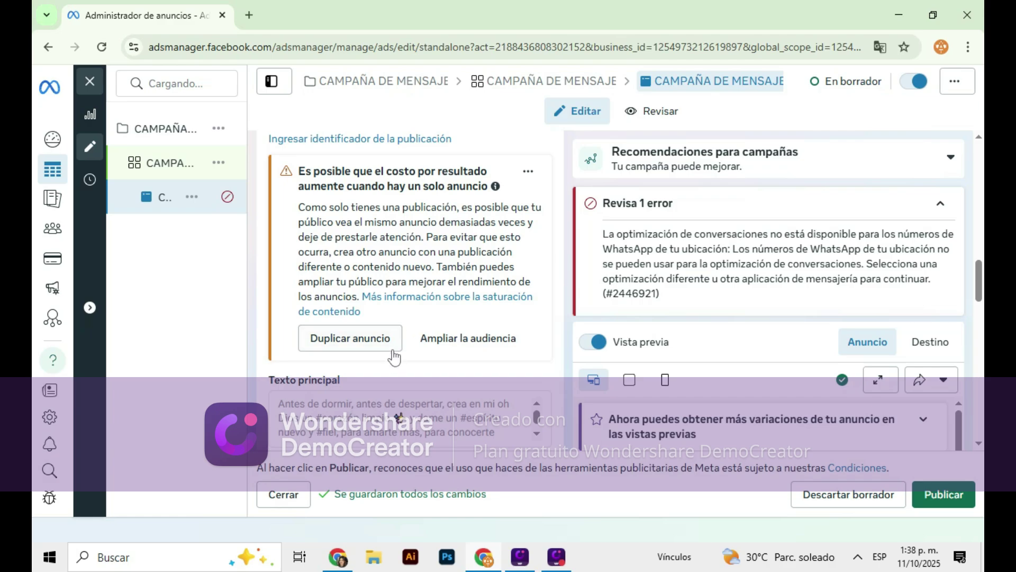
{"action": "scroll", "coordinate": [395, 358], "scroll_direction": "down", "scroll_amount": 6}
{"action": "scroll", "coordinate": [402, 329], "scroll_direction": "up", "scroll_amount": 6}
{"action": "scroll", "coordinate": [410, 306], "scroll_direction": "down", "scroll_amount": 10}
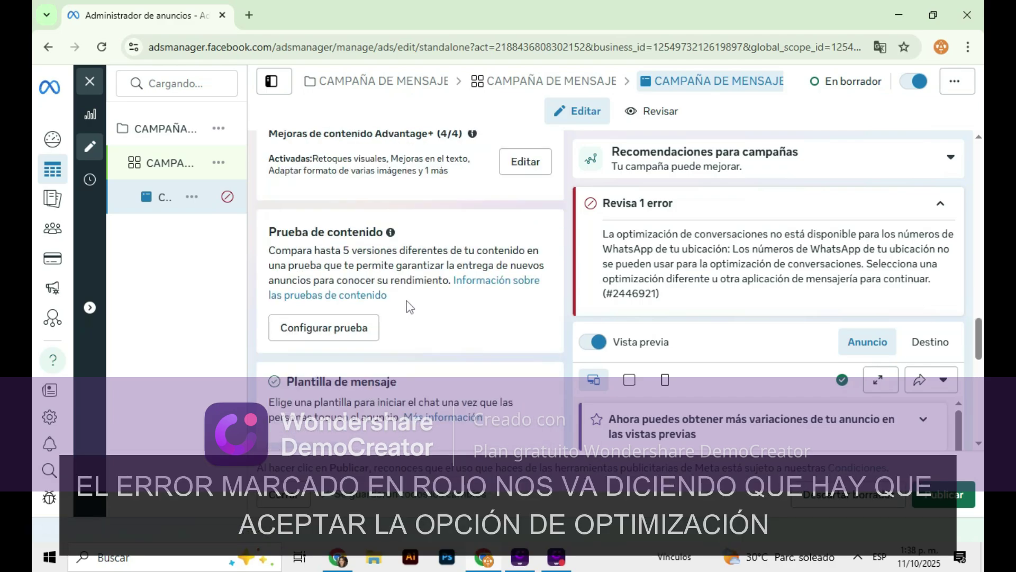
{"action": "scroll", "coordinate": [409, 306], "scroll_direction": "down", "scroll_amount": 8}
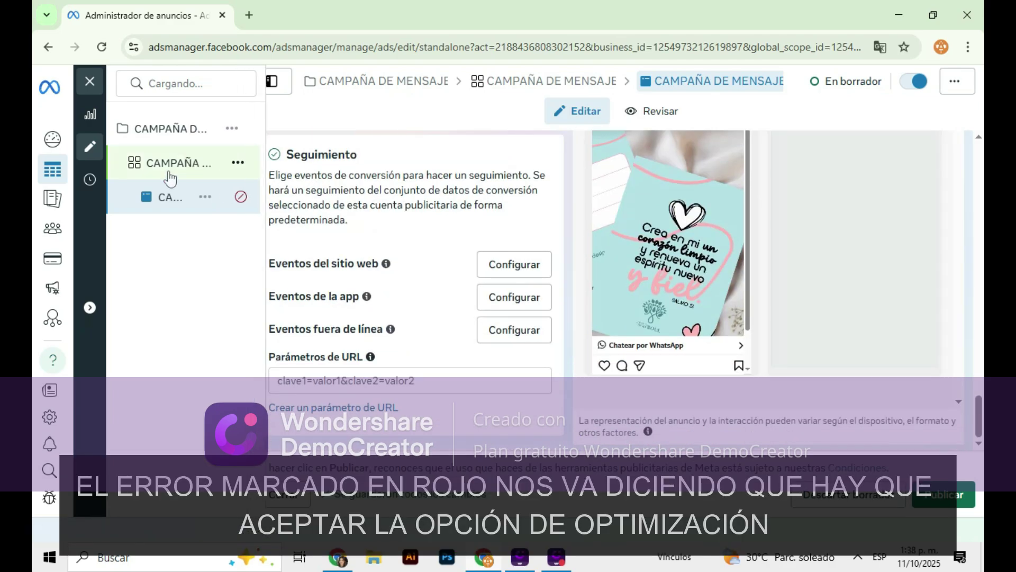
In the ad set, expand Mostrar más opciones and apply the recommended Advantage+ placements
{"action": "left_click", "coordinate": [171, 179]}
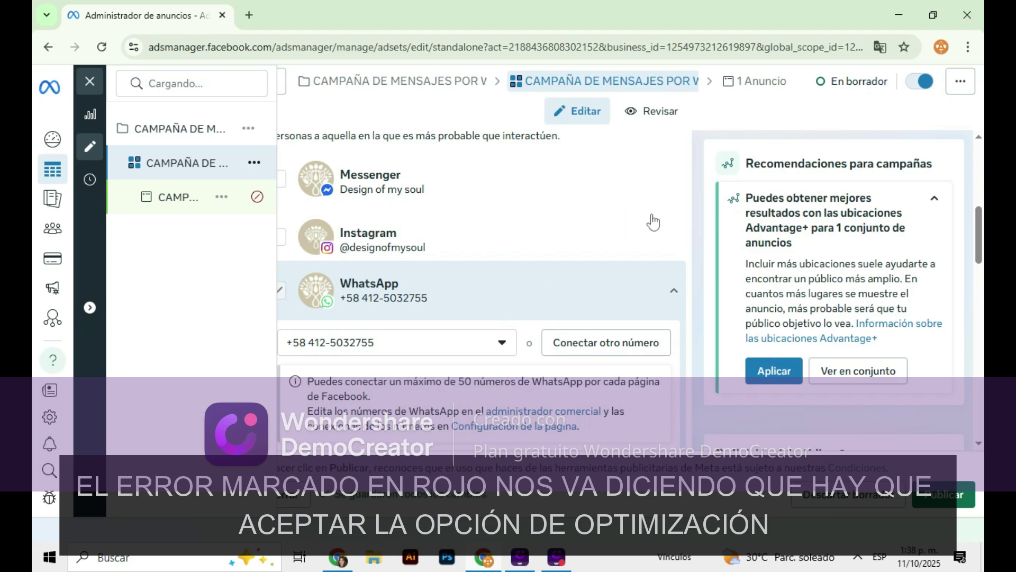
{"action": "scroll", "coordinate": [653, 222], "scroll_direction": "down", "scroll_amount": 10}
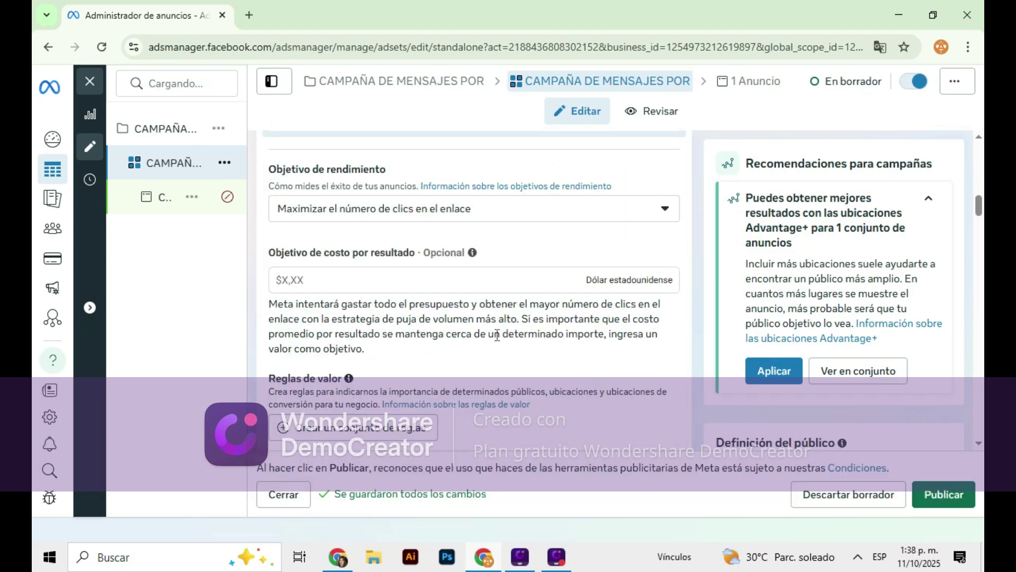
{"action": "scroll", "coordinate": [539, 340], "scroll_direction": "down", "scroll_amount": 4}
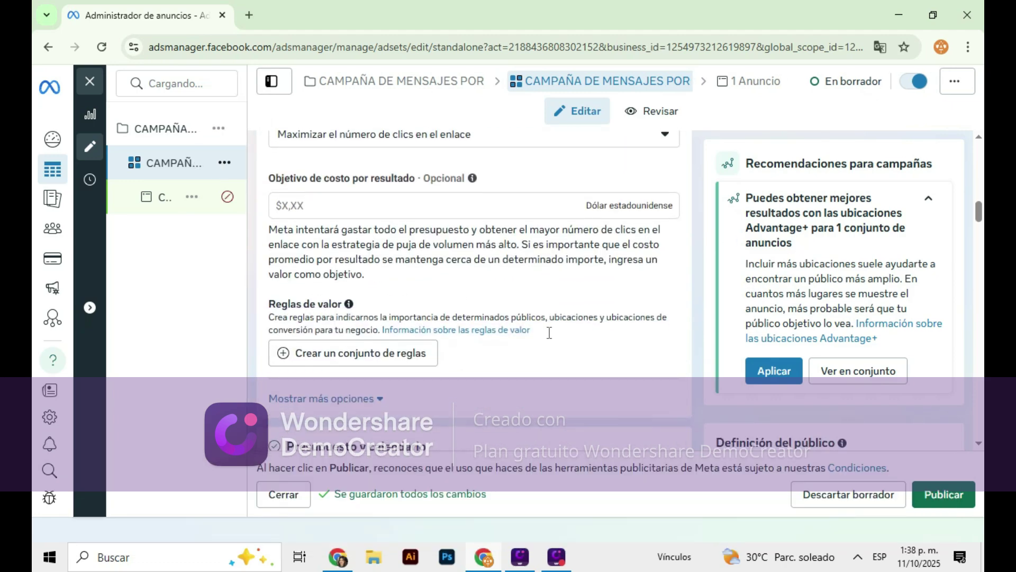
{"action": "left_click", "coordinate": [324, 249]}
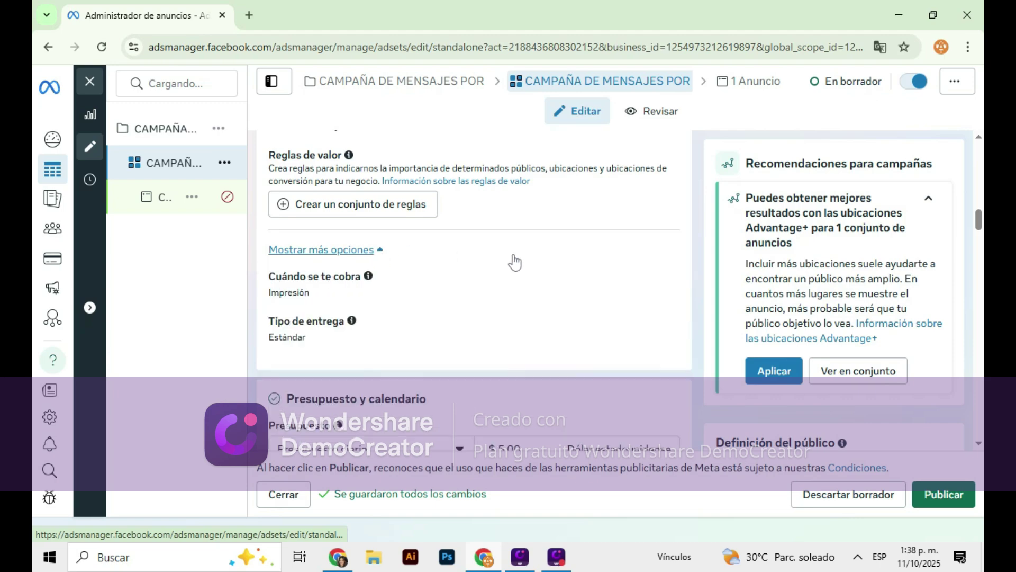
{"action": "scroll", "coordinate": [510, 261], "scroll_direction": "down", "scroll_amount": 5}
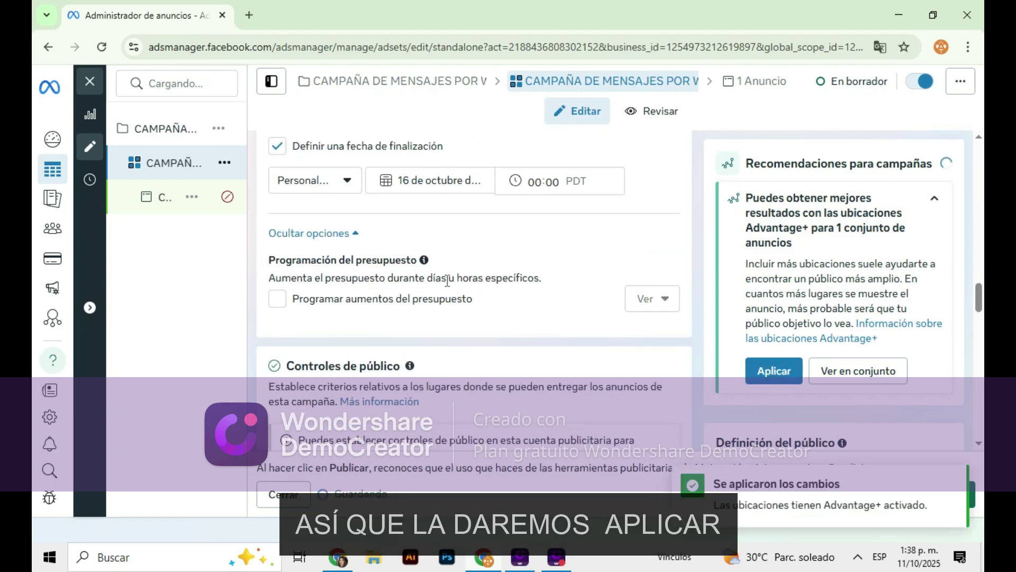
{"action": "scroll", "coordinate": [422, 265], "scroll_direction": "down", "scroll_amount": 5}
{"action": "scroll", "coordinate": [422, 266], "scroll_direction": "down", "scroll_amount": 8}
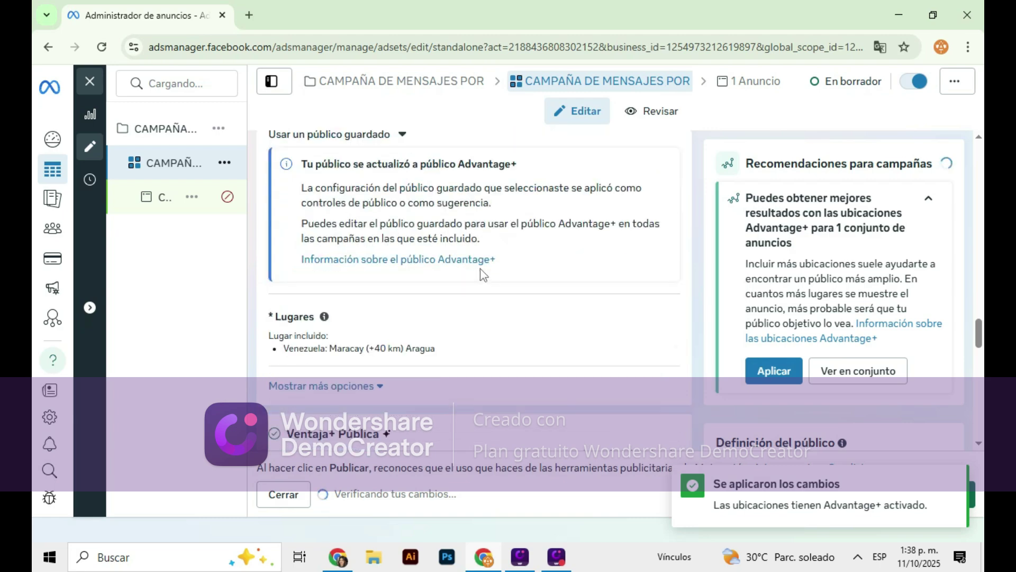
{"action": "scroll", "coordinate": [502, 288], "scroll_direction": "down", "scroll_amount": 6}
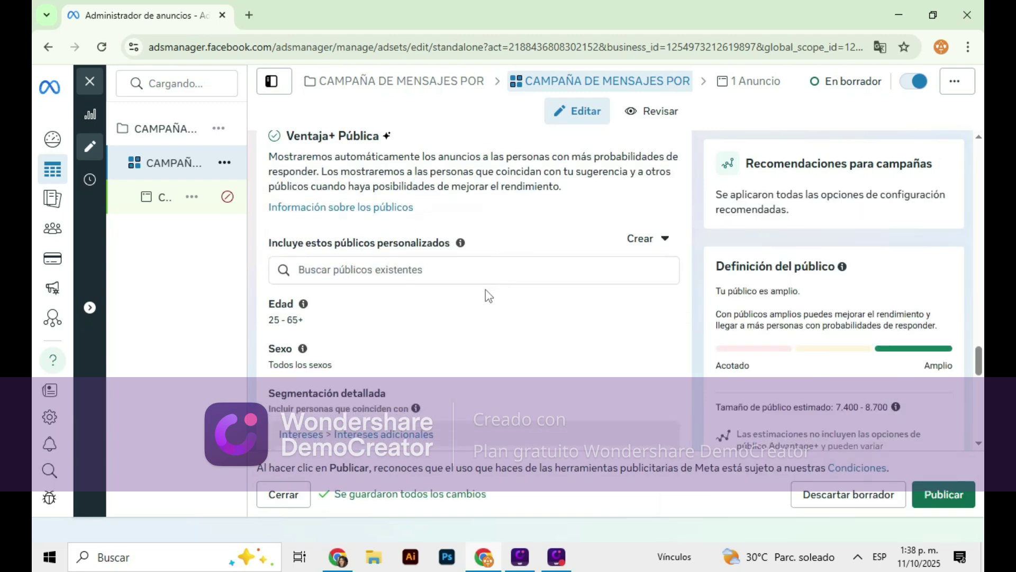
{"action": "scroll", "coordinate": [441, 290], "scroll_direction": "down", "scroll_amount": 3}
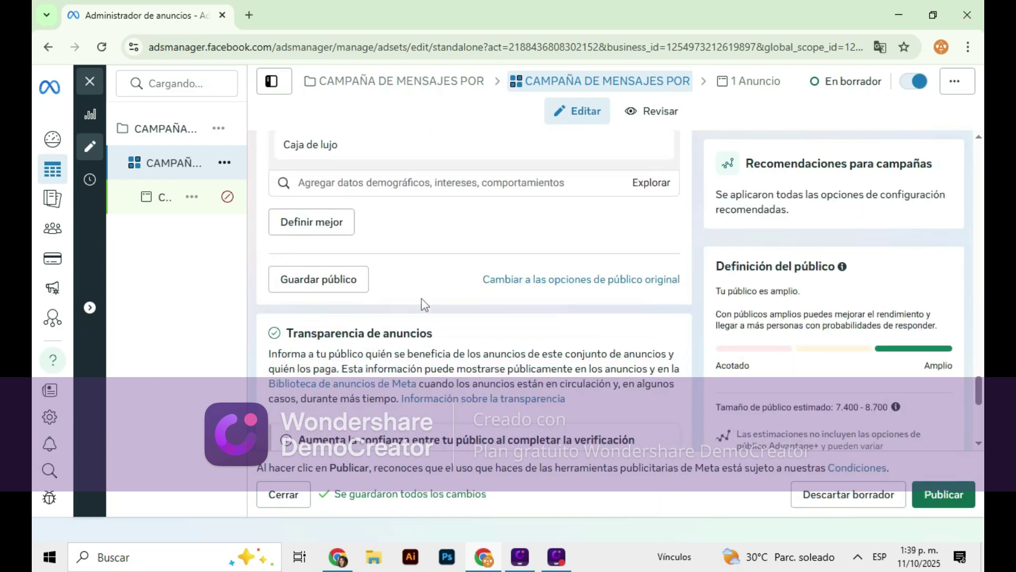
{"action": "scroll", "coordinate": [427, 291], "scroll_direction": "up", "scroll_amount": 4}
{"action": "scroll", "coordinate": [427, 291], "scroll_direction": "up", "scroll_amount": 4}
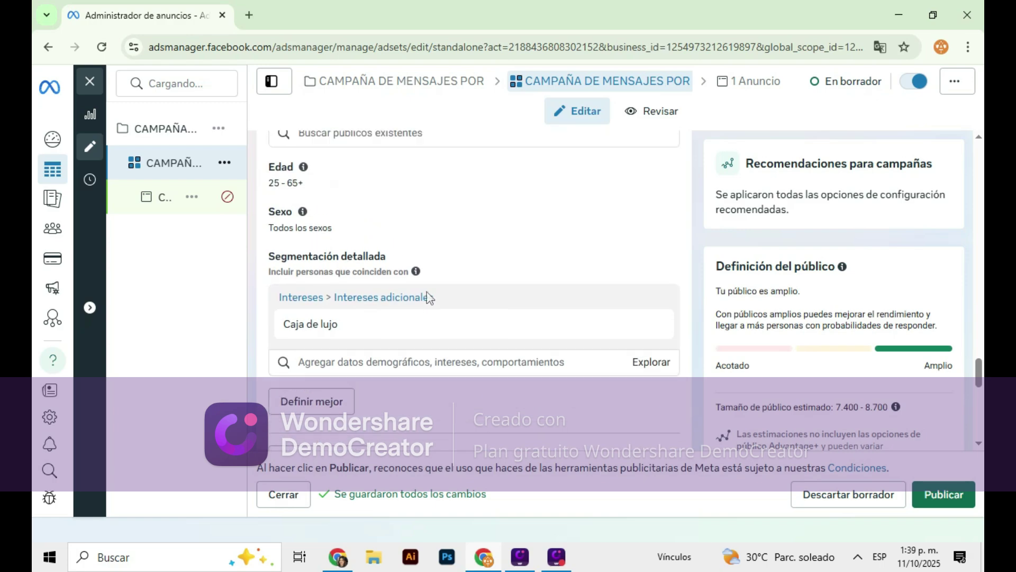
{"action": "scroll", "coordinate": [426, 296], "scroll_direction": "down", "scroll_amount": 6}
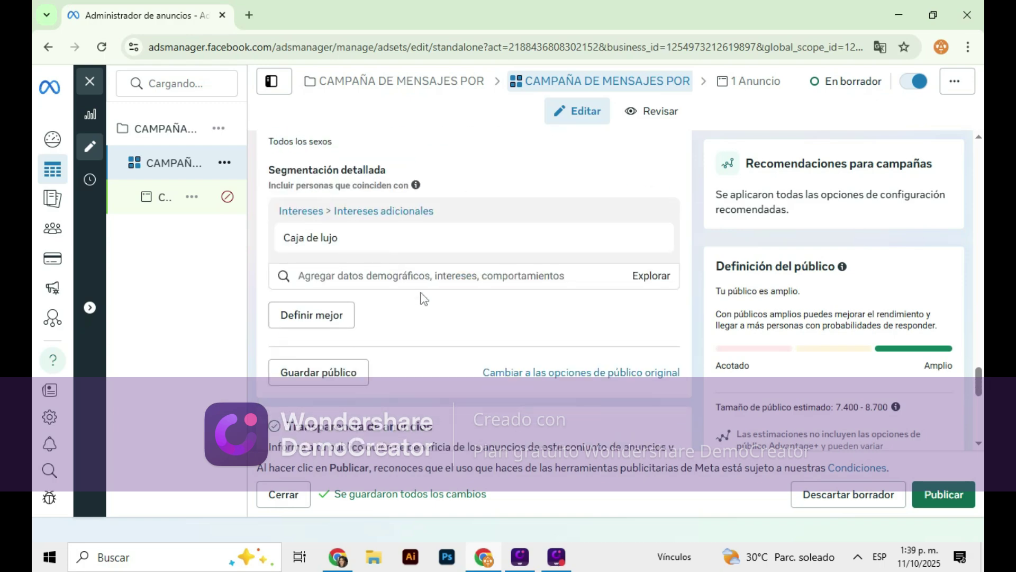
{"action": "scroll", "coordinate": [418, 298], "scroll_direction": "down", "scroll_amount": 4}
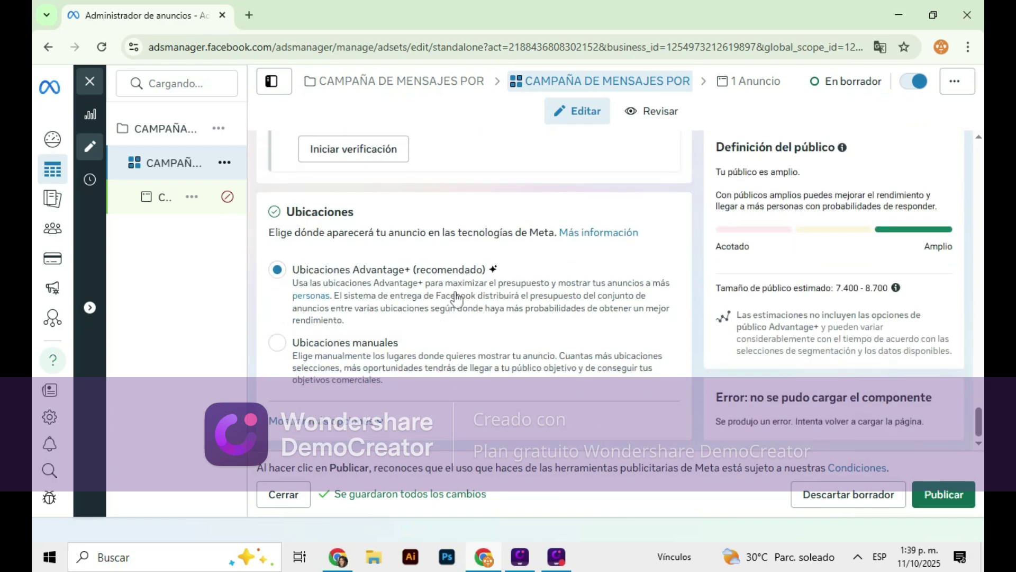
Switch to manual placements and untick Facebook, Red de audiencia and Mensajero under Plataformas
{"action": "left_click", "coordinate": [325, 349]}
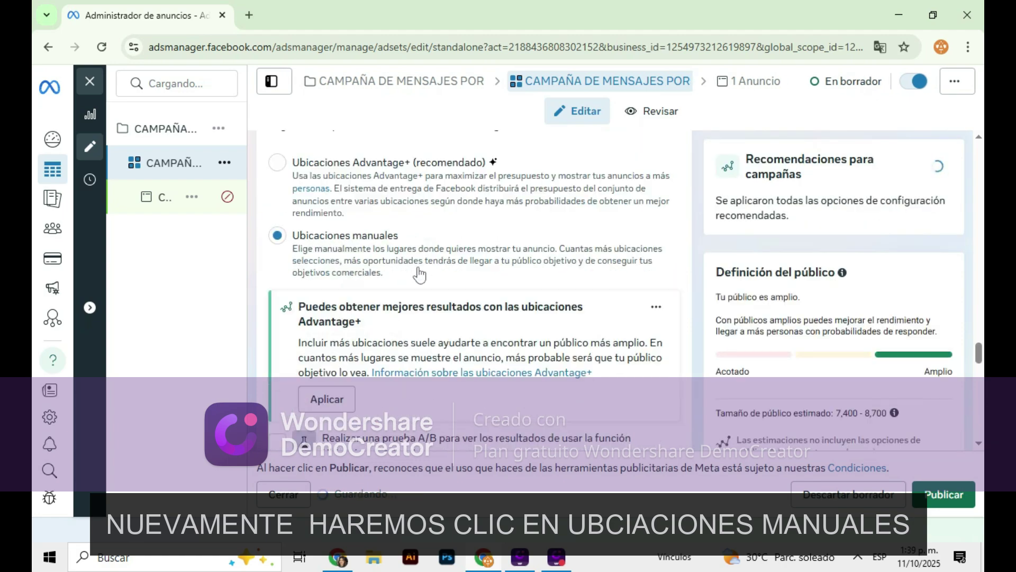
{"action": "scroll", "coordinate": [405, 296], "scroll_direction": "down", "scroll_amount": 2}
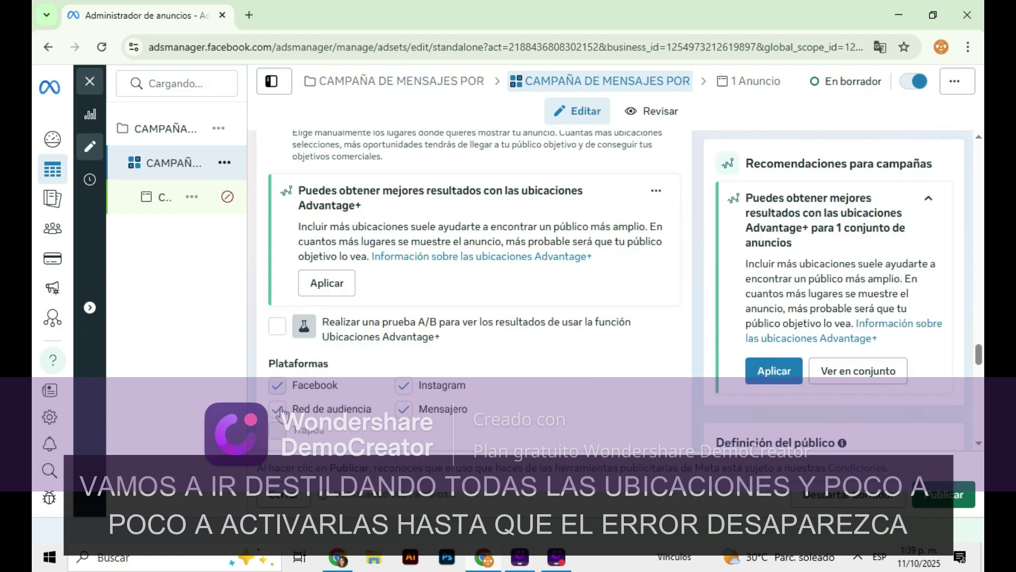
{"action": "left_click", "coordinate": [276, 385]}
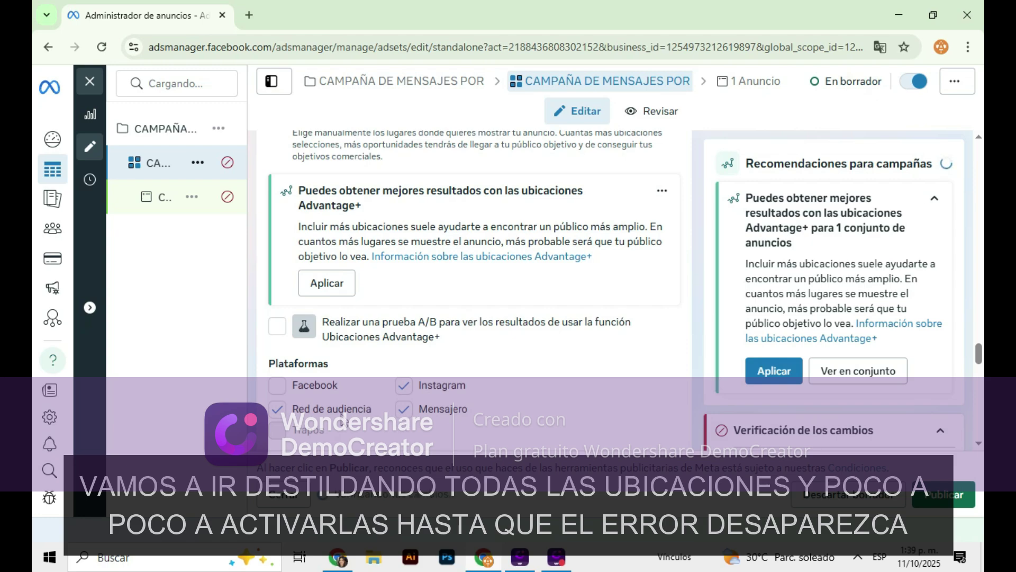
{"action": "left_click", "coordinate": [370, 410]}
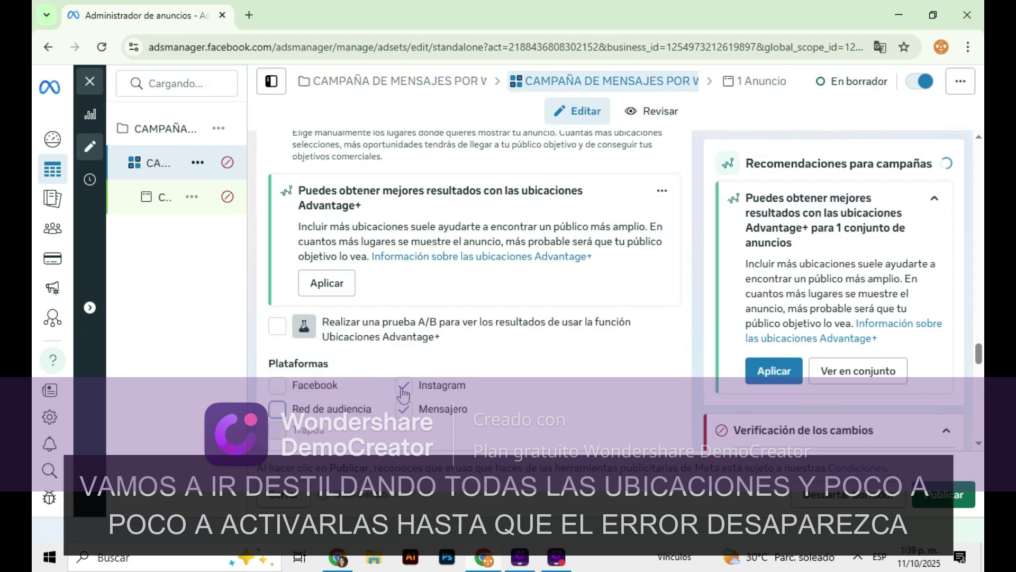
{"action": "left_click", "coordinate": [404, 409]}
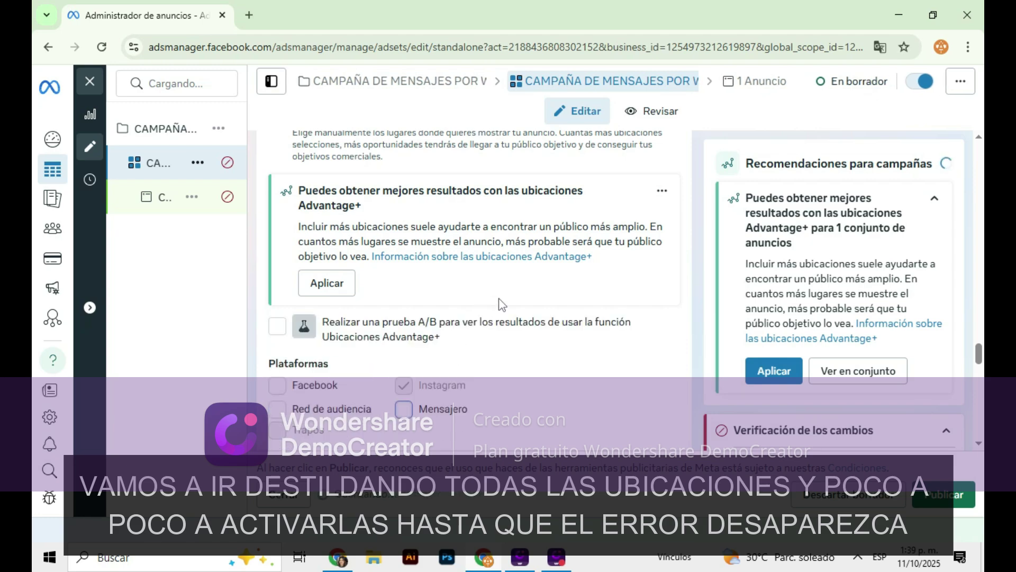
Re-tick Facebook, leaving Facebook, Instagram and Messenger platforms with a 2,400–2,900 audience estimate
{"action": "scroll", "coordinate": [564, 286], "scroll_direction": "down", "scroll_amount": 3}
{"action": "scroll", "coordinate": [564, 286], "scroll_direction": "down", "scroll_amount": 5}
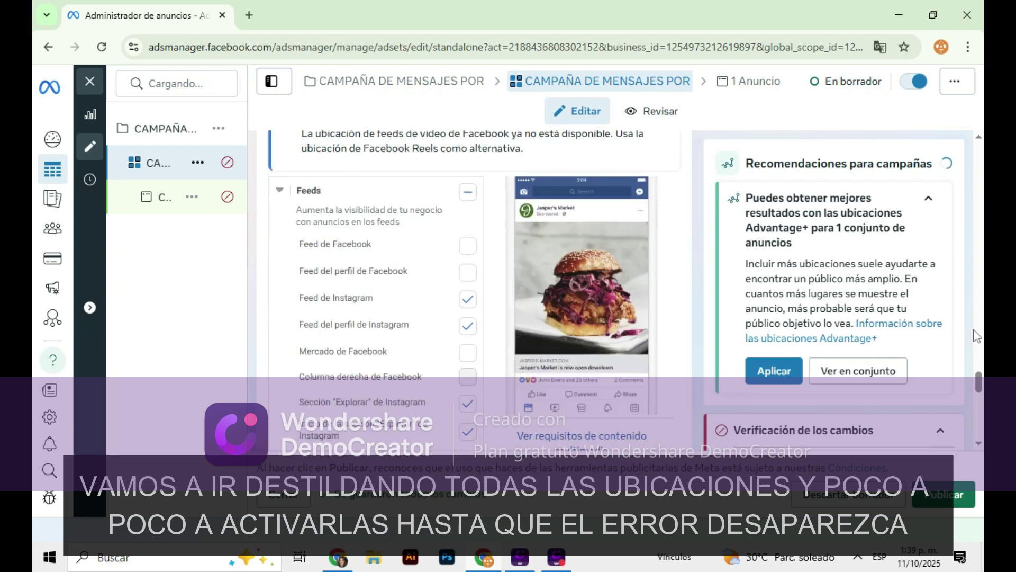
{"action": "scroll", "coordinate": [882, 330], "scroll_direction": "down", "scroll_amount": 3}
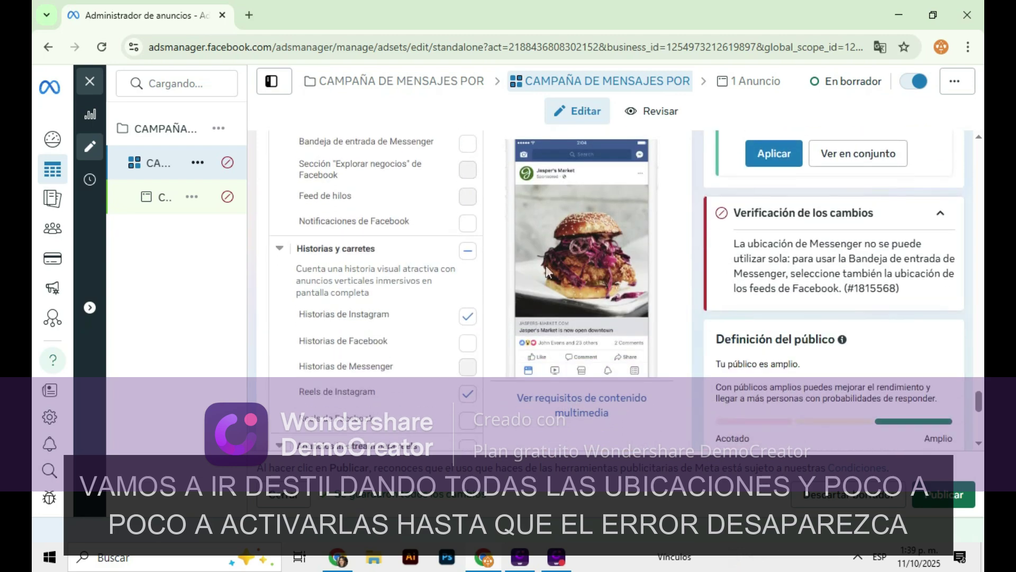
{"action": "mouse_move", "coordinate": [470, 308]}
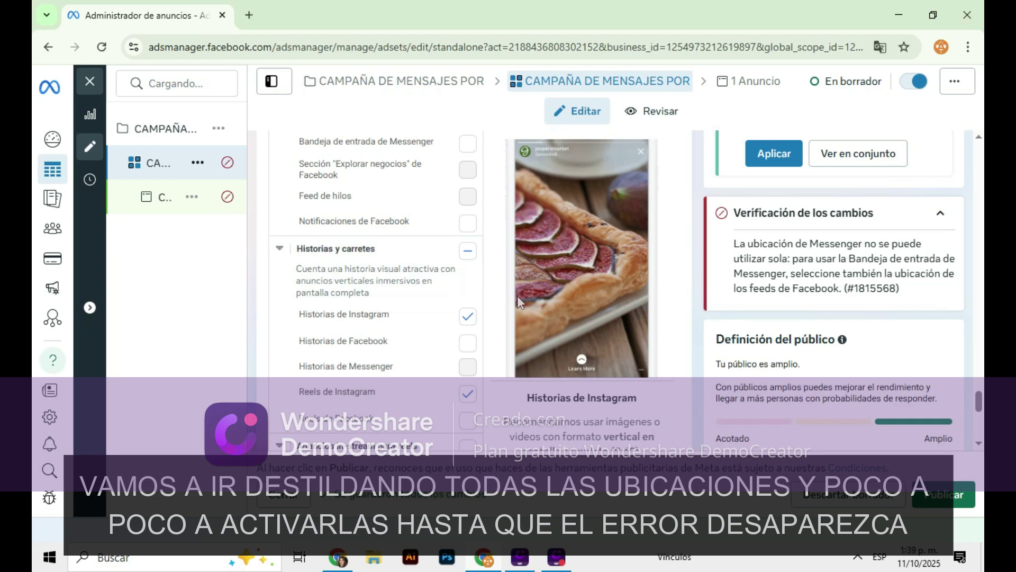
{"action": "scroll", "coordinate": [538, 281], "scroll_direction": "up", "scroll_amount": 2}
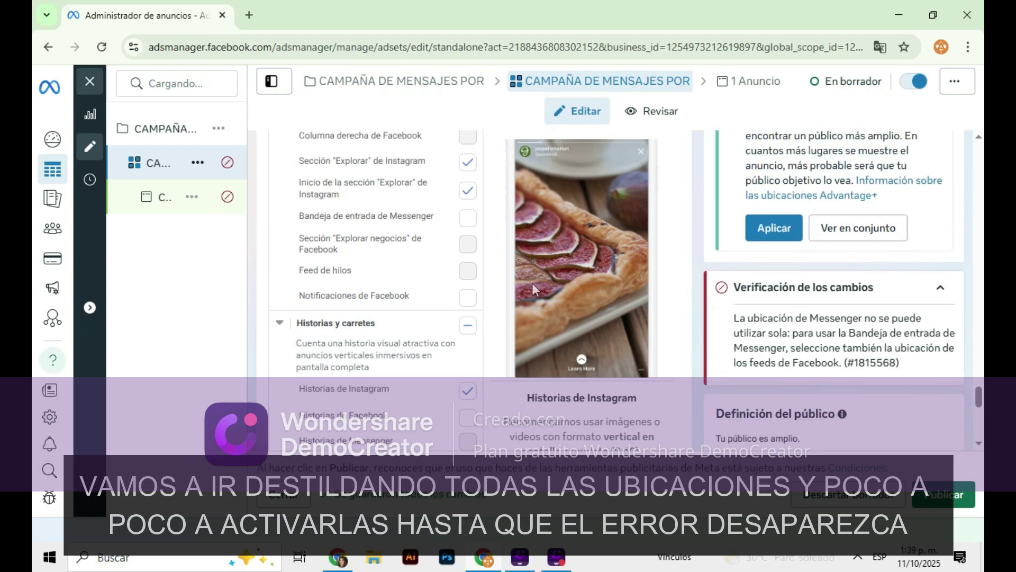
{"action": "scroll", "coordinate": [532, 283], "scroll_direction": "up", "scroll_amount": 6}
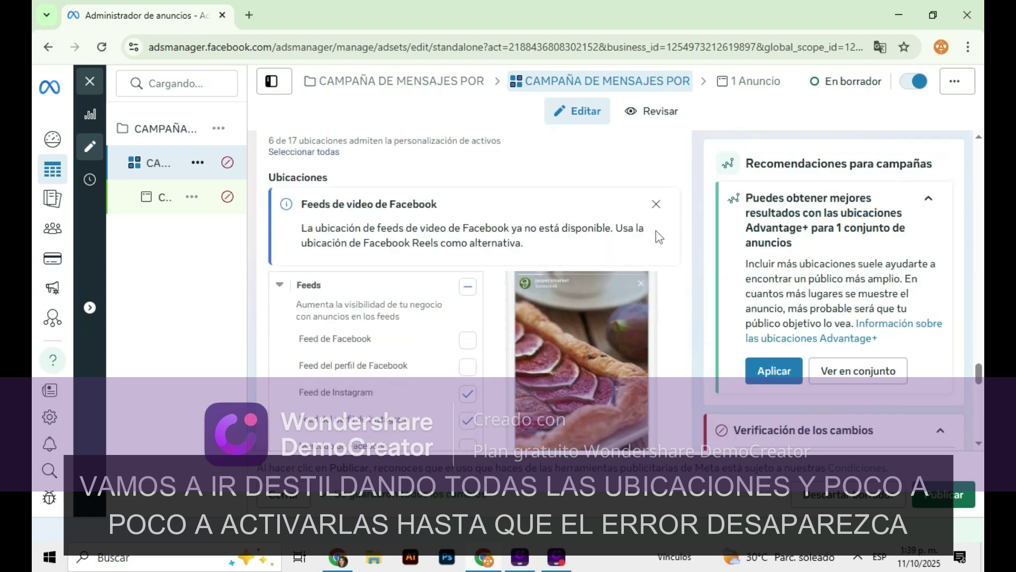
{"action": "scroll", "coordinate": [626, 284], "scroll_direction": "down", "scroll_amount": 2}
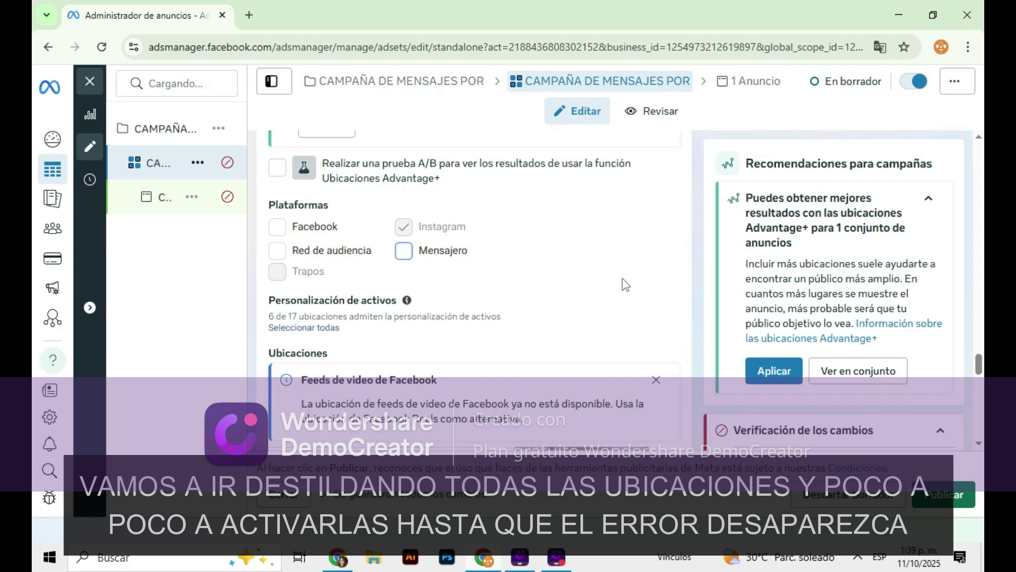
{"action": "scroll", "coordinate": [598, 247], "scroll_direction": "up", "scroll_amount": 2}
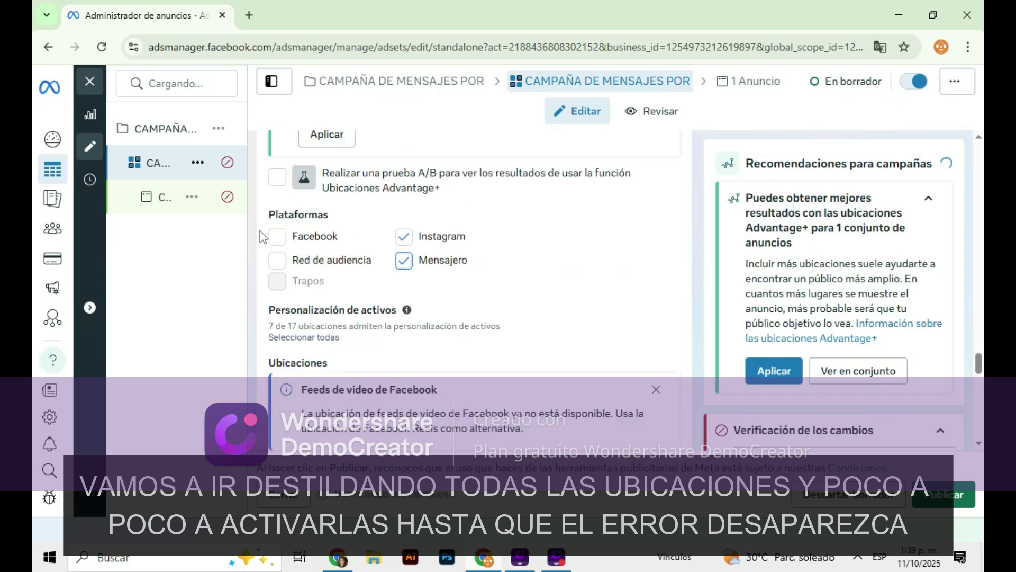
{"action": "left_click", "coordinate": [277, 238]}
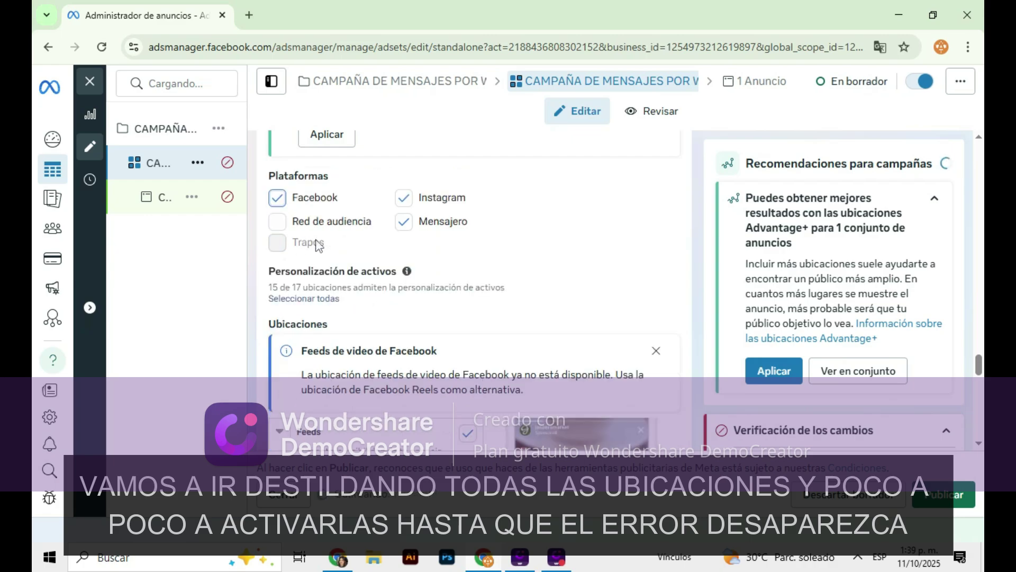
{"action": "scroll", "coordinate": [564, 272], "scroll_direction": "down", "scroll_amount": 6}
{"action": "scroll", "coordinate": [565, 273], "scroll_direction": "down", "scroll_amount": 10}
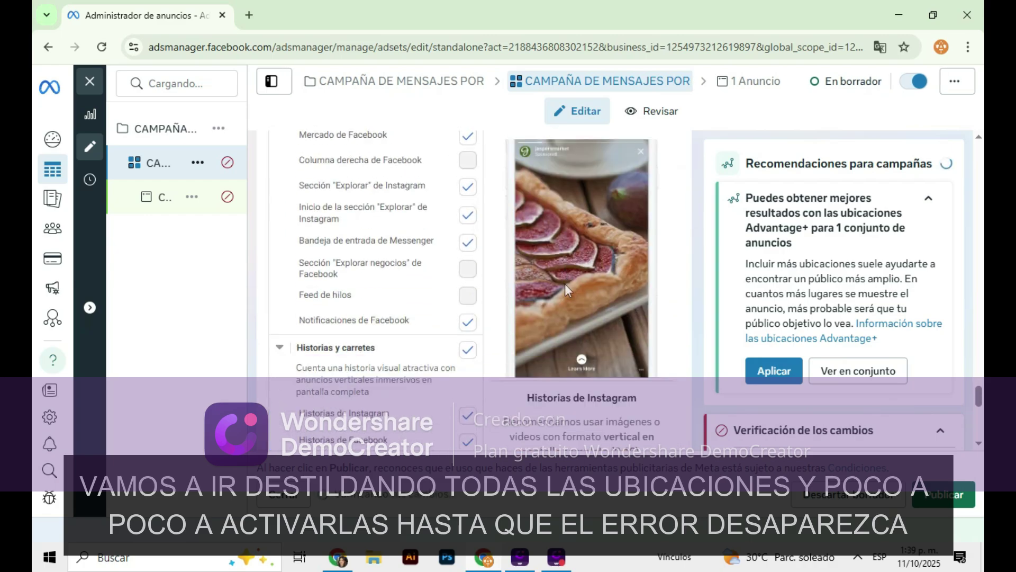
{"action": "scroll", "coordinate": [614, 292], "scroll_direction": "down", "scroll_amount": 1}
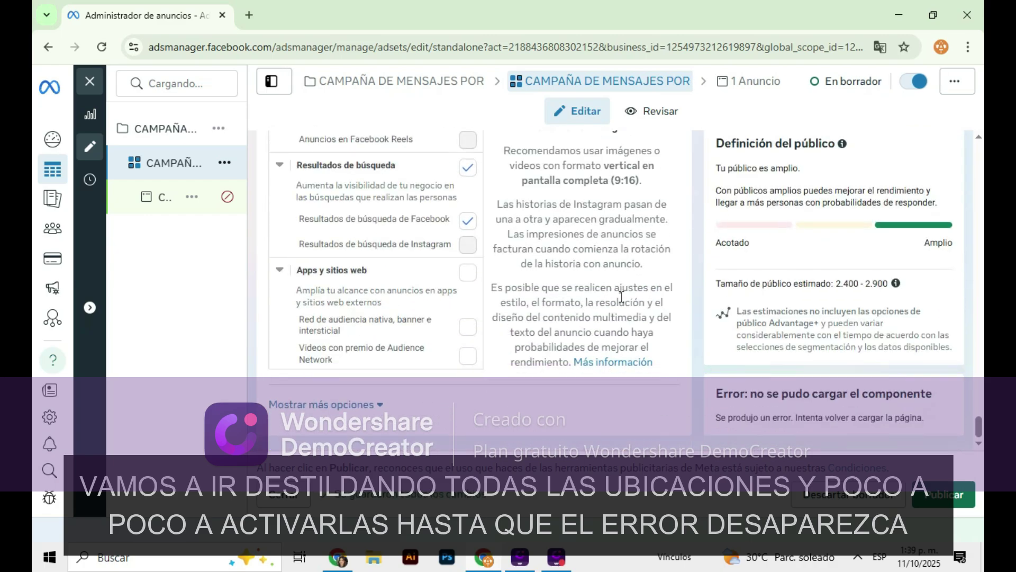
Open the ad and review its editor to confirm the Verificación errors are gone
{"action": "left_click", "coordinate": [168, 212]}
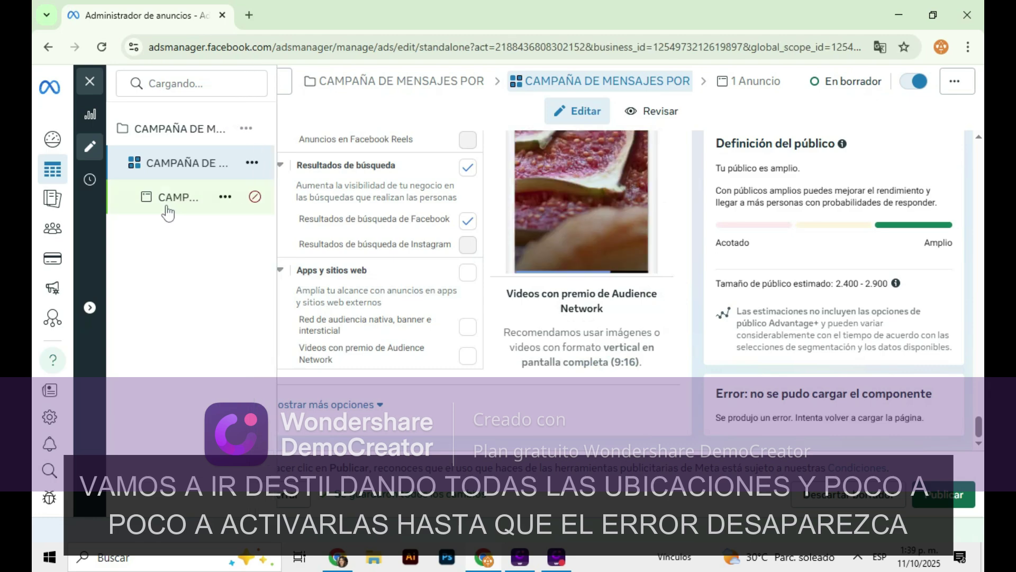
{"action": "scroll", "coordinate": [597, 281], "scroll_direction": "down", "scroll_amount": 3}
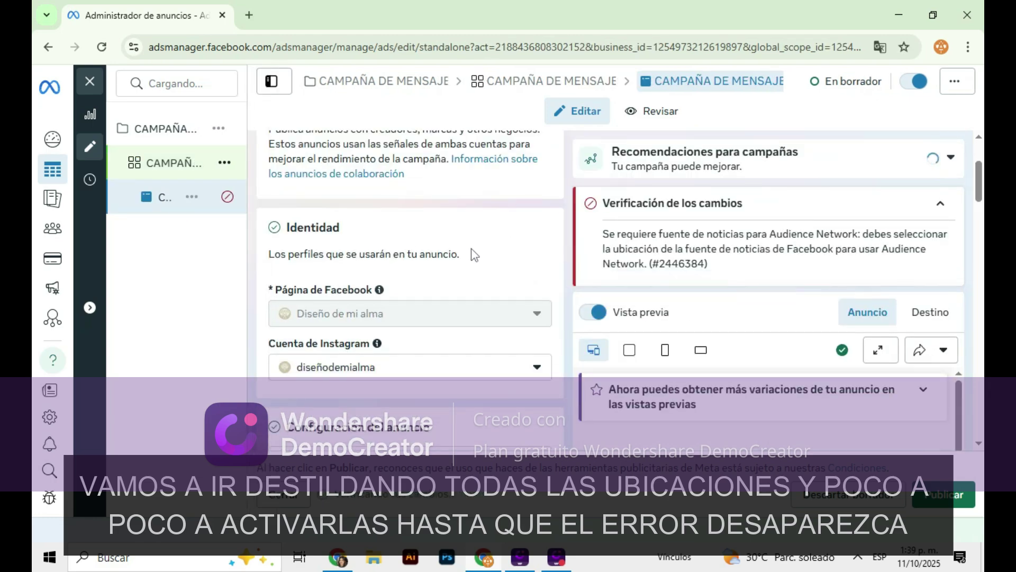
{"action": "scroll", "coordinate": [474, 254], "scroll_direction": "down", "scroll_amount": 10}
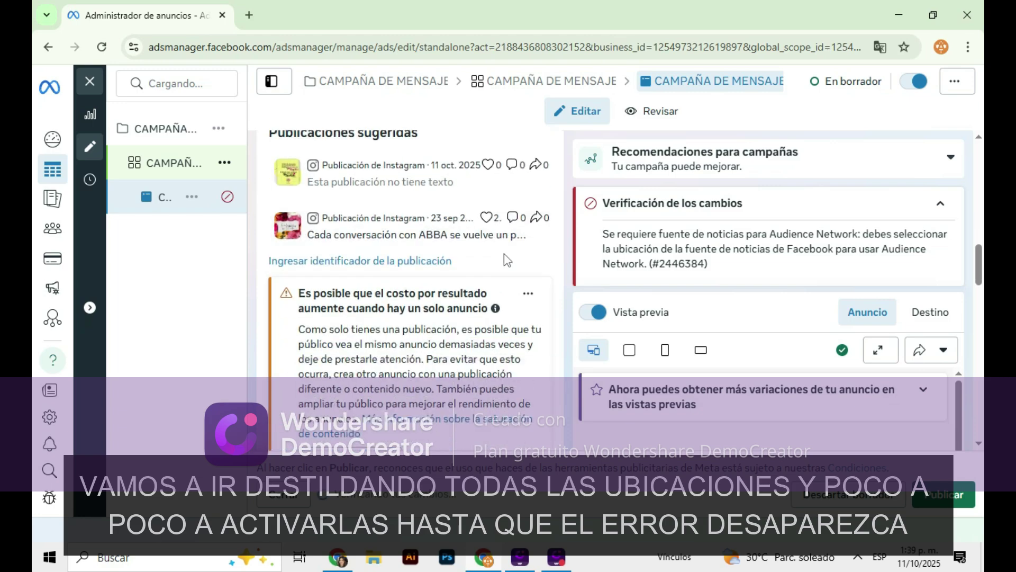
{"action": "scroll", "coordinate": [507, 259], "scroll_direction": "down", "scroll_amount": 10}
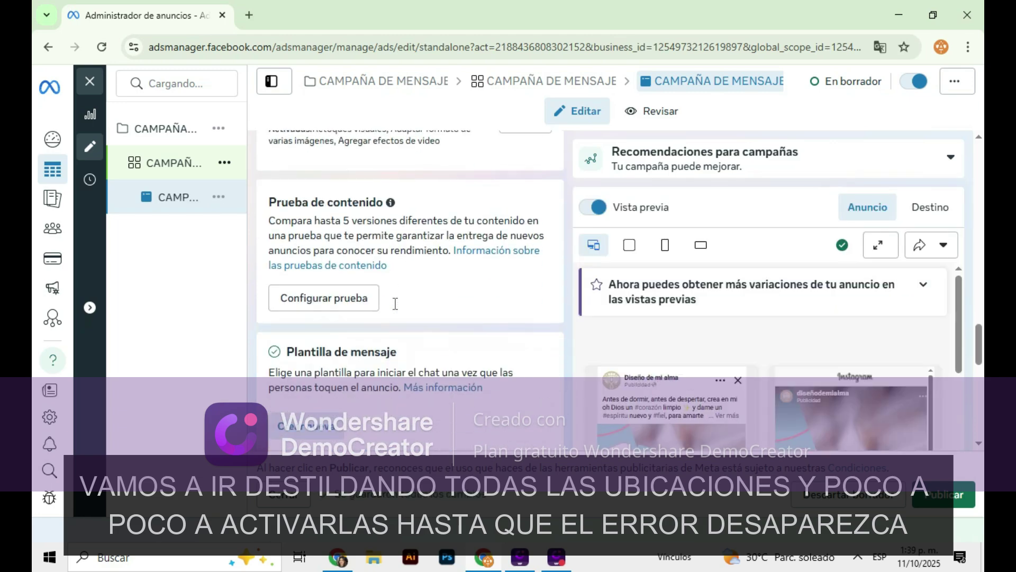
{"action": "scroll", "coordinate": [397, 299], "scroll_direction": "down", "scroll_amount": 8}
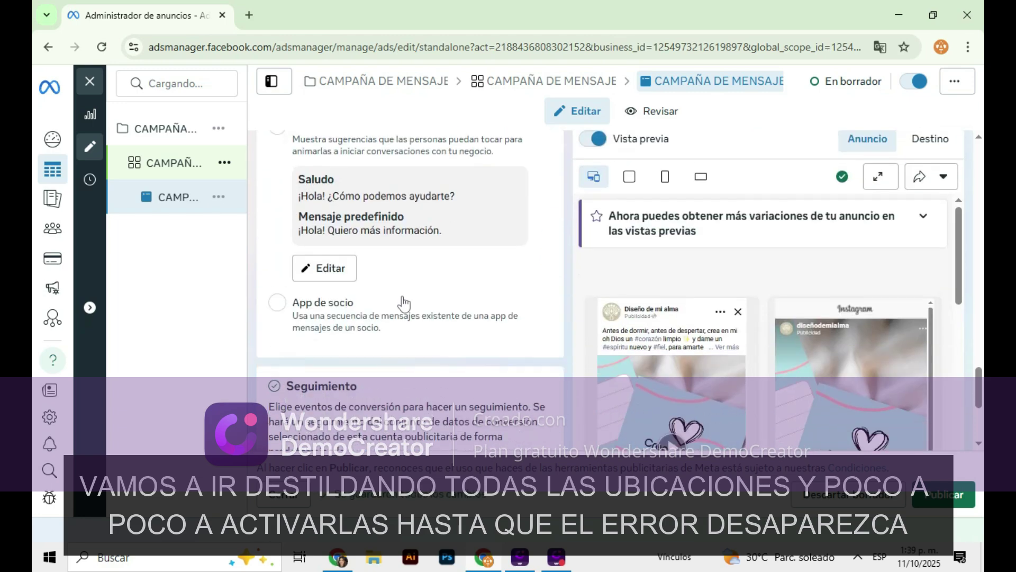
{"action": "scroll", "coordinate": [403, 303], "scroll_direction": "down", "scroll_amount": 5}
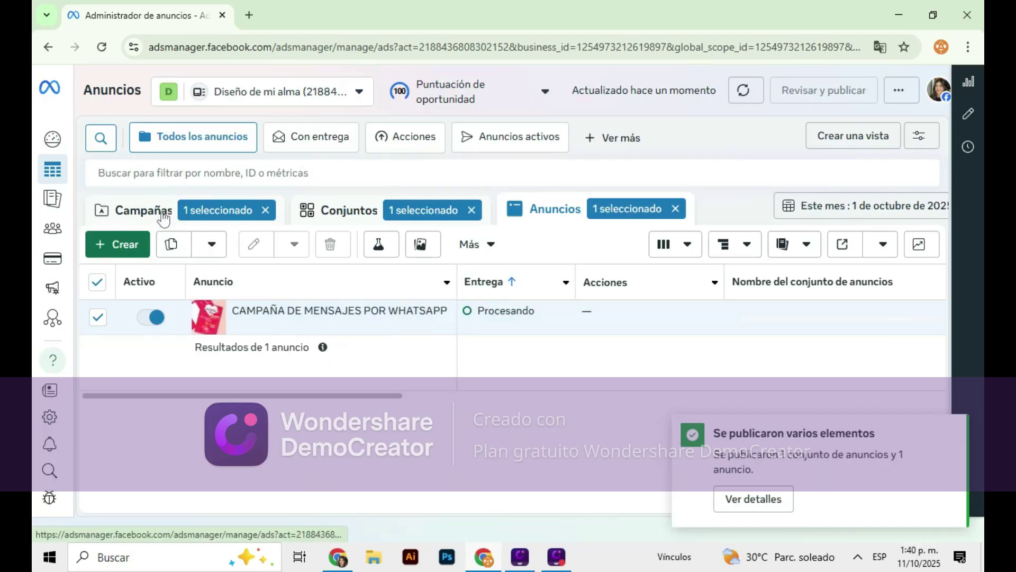
Check the Campañas, Conjuntos and Anuncios lists, then switch off the WhatsApp campaign's Activo toggle
{"action": "left_click", "coordinate": [159, 212]}
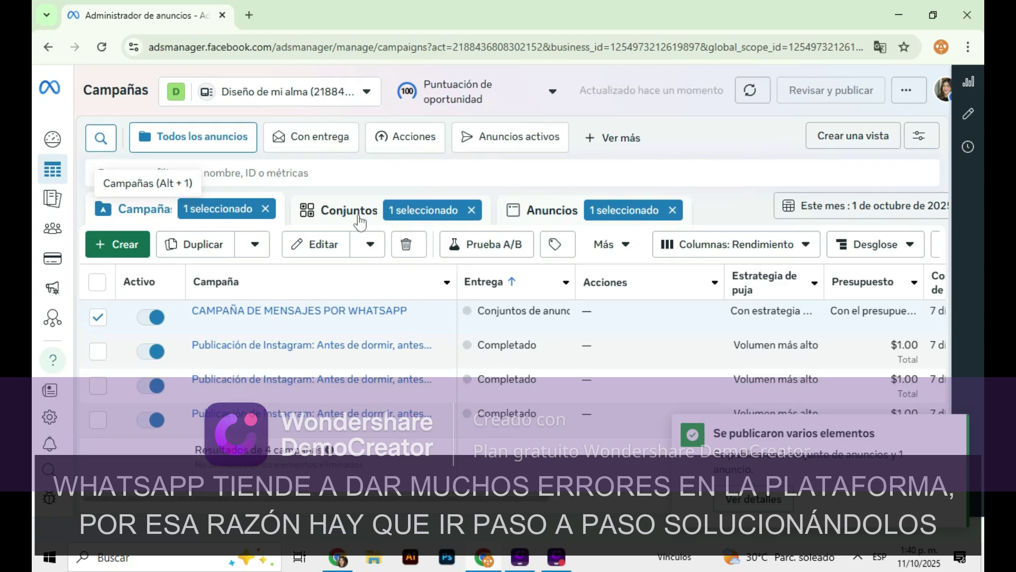
{"action": "left_click", "coordinate": [351, 205]}
{"action": "left_click", "coordinate": [557, 215]}
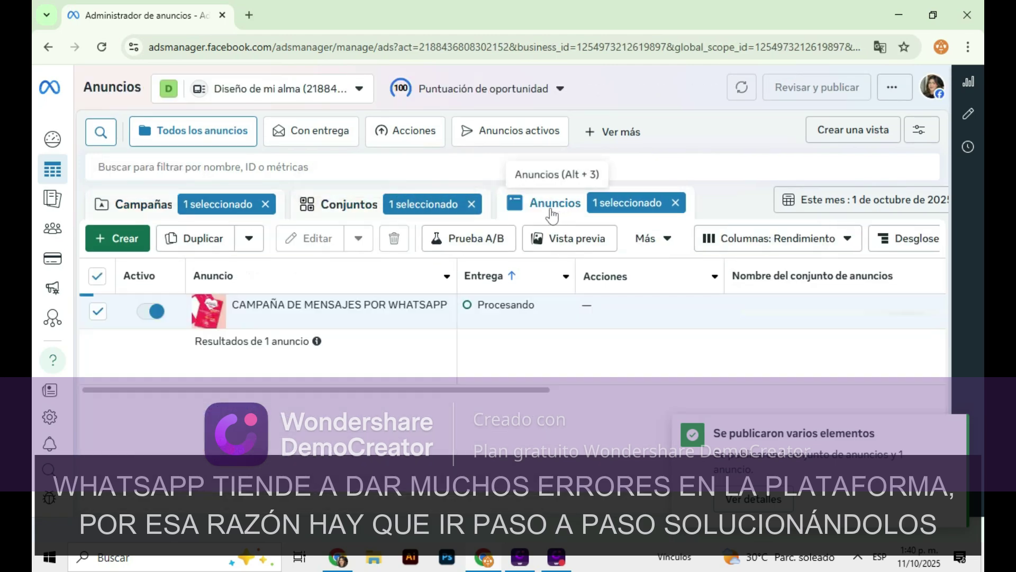
{"action": "left_click", "coordinate": [143, 212]}
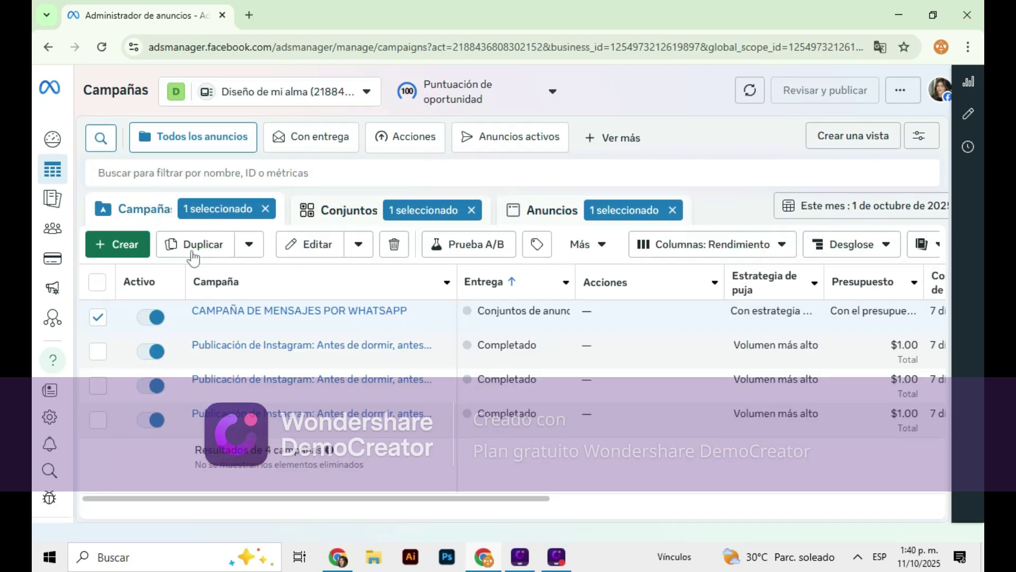
{"action": "left_click", "coordinate": [149, 319]}
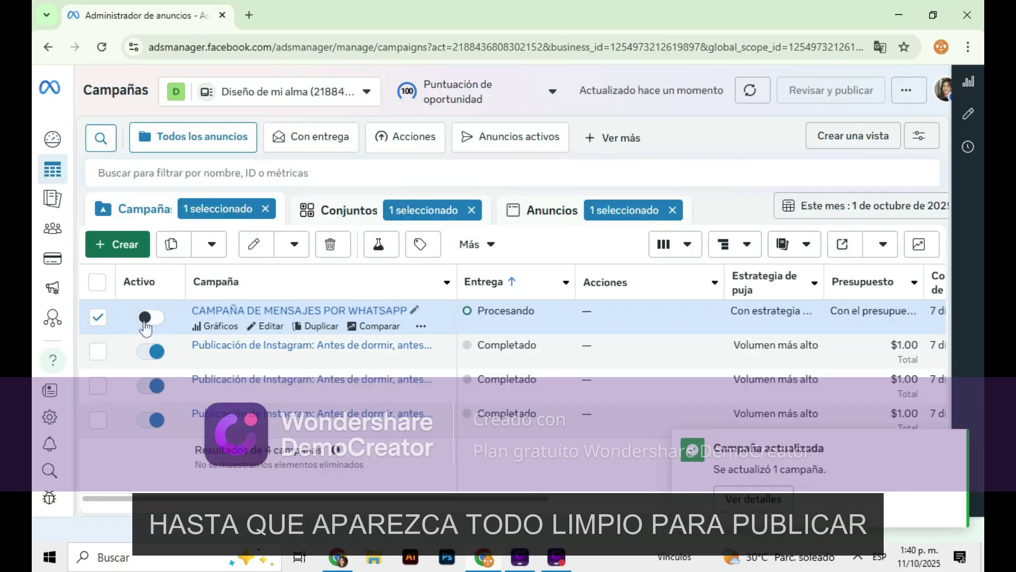
Delete the WhatsApp messaging campaign, confirm with Eliminar, and dismiss the notification
{"action": "left_click", "coordinate": [336, 248]}
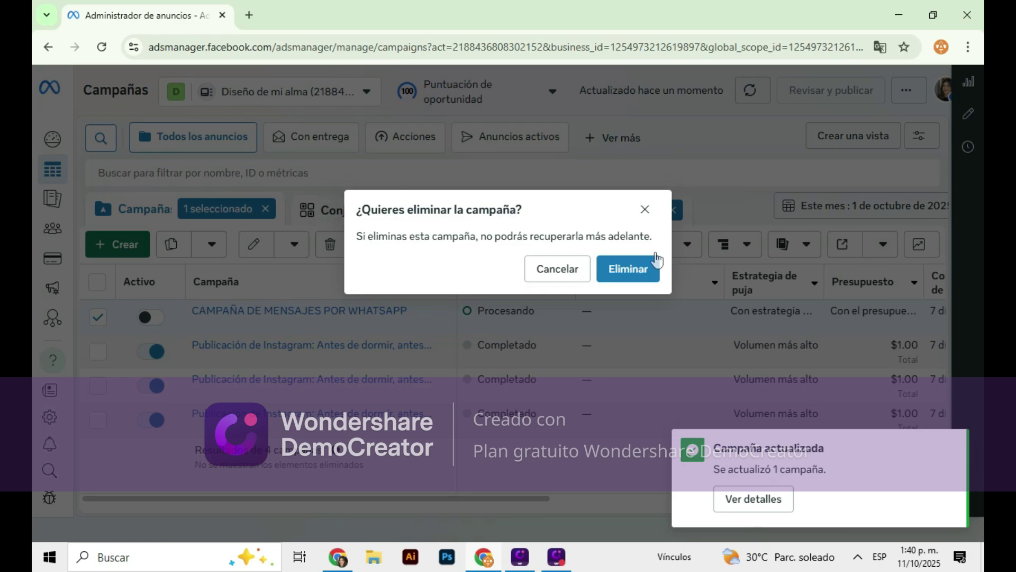
{"action": "left_click", "coordinate": [628, 267]}
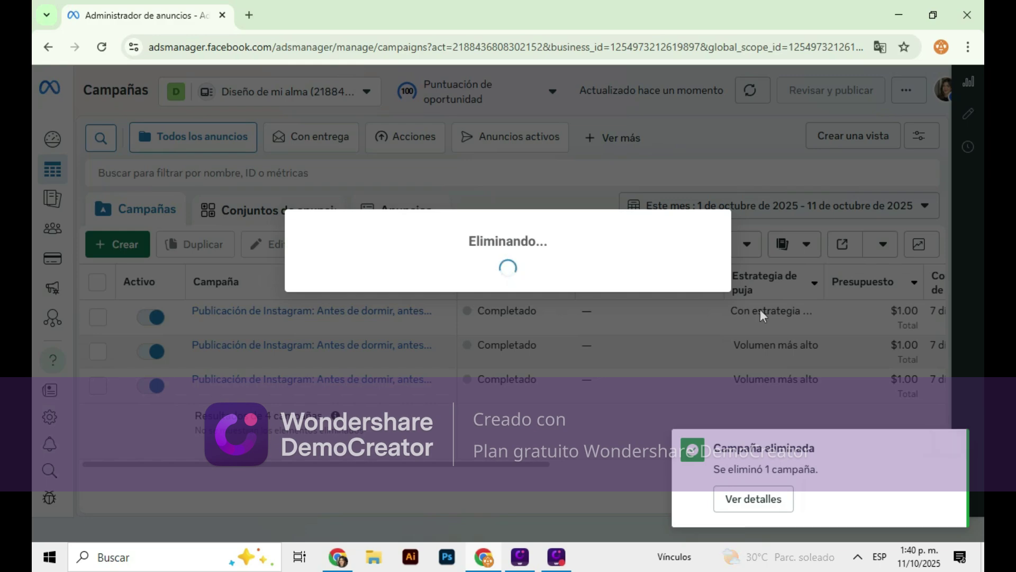
{"action": "left_click", "coordinate": [946, 446]}
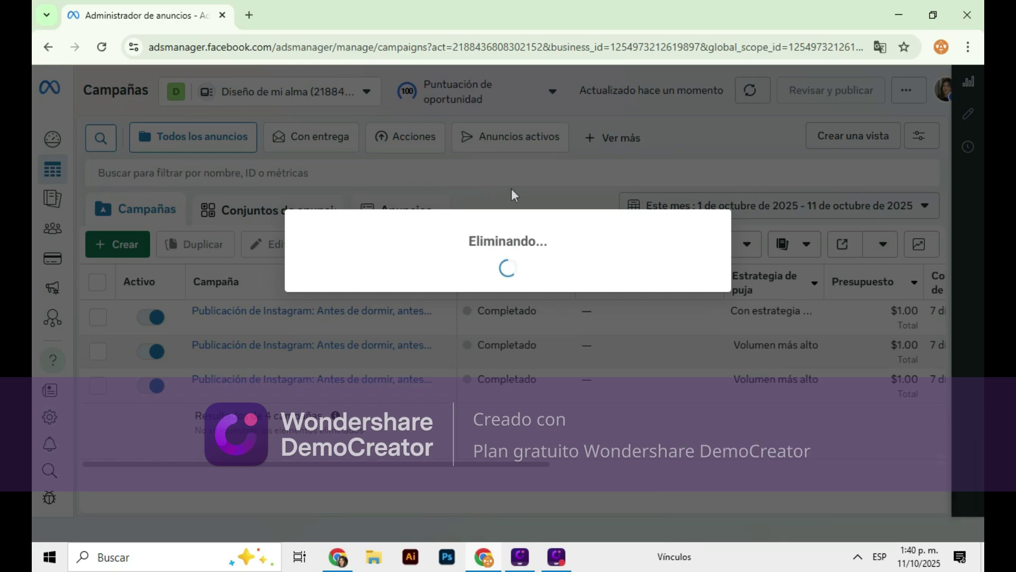